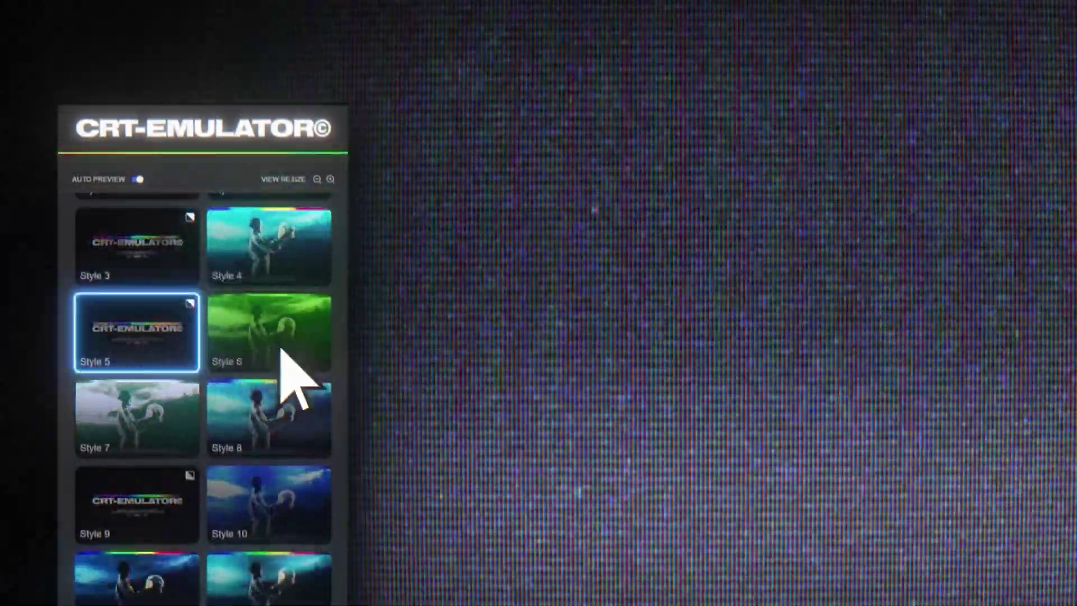
pyautogui.click(281, 352)
pyautogui.click(119, 430)
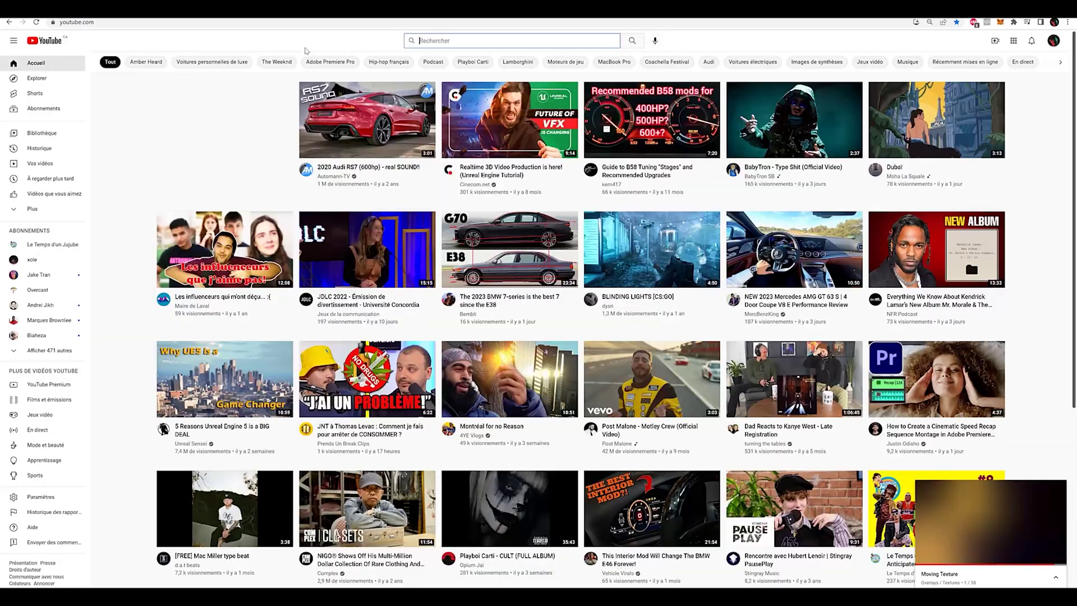
# Search YouTube for "texture overlays", then preview the Moving Texture video further in and select its web address.
pyautogui.write('texture overlays')
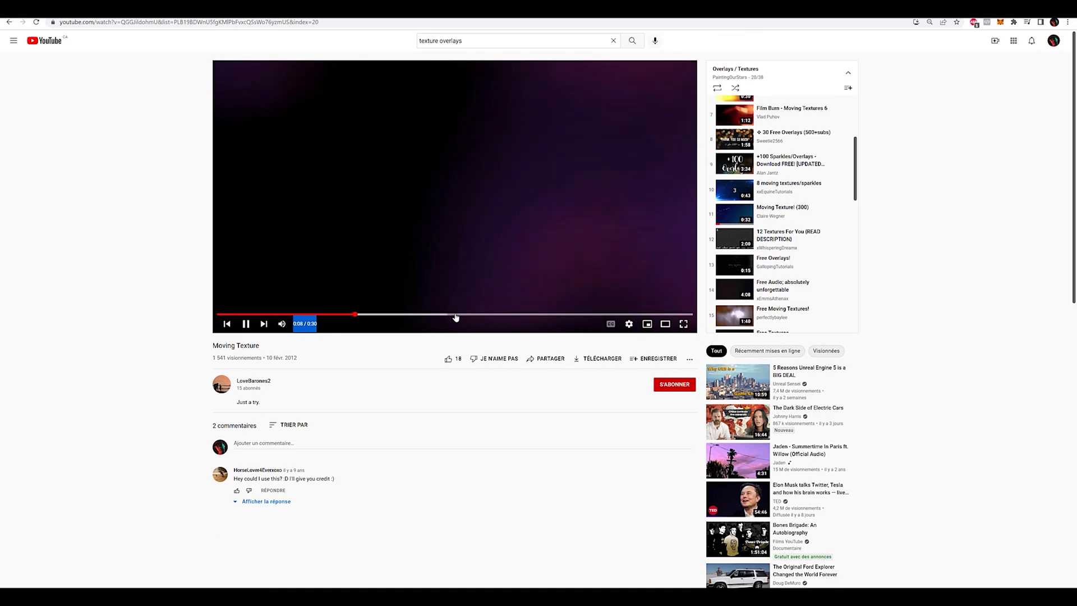
pyautogui.click(476, 311)
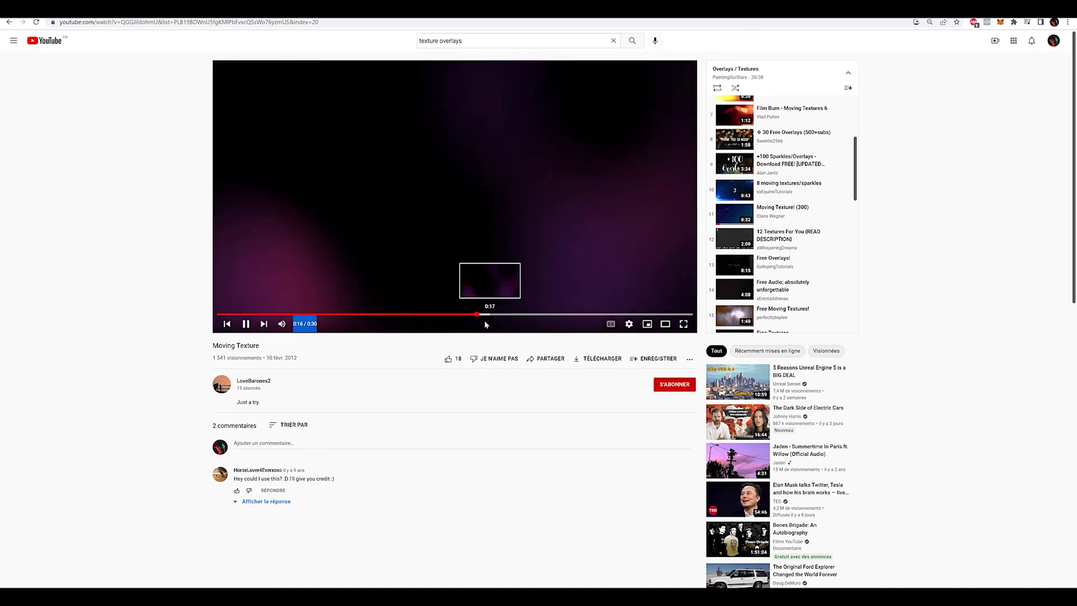
pyautogui.click(247, 23)
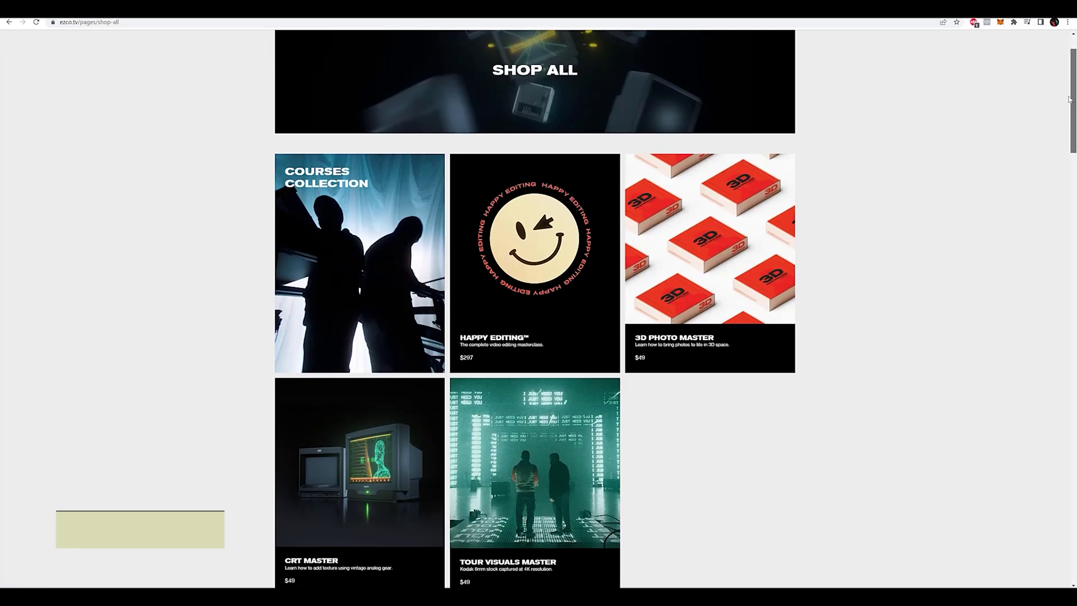
# Browse the ezco.tv shop page through the Texture Collection down to the CRT Collection products.
pyautogui.scroll(-6, 1057, 167)
pyautogui.scroll(-8, 1057, 167)
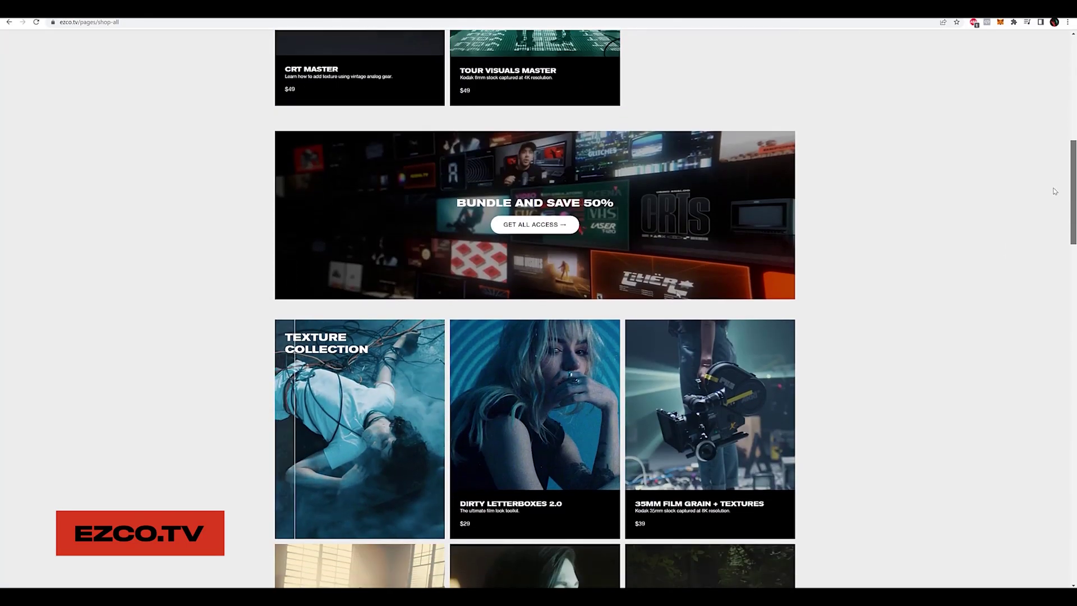
pyautogui.scroll(-7, 1046, 248)
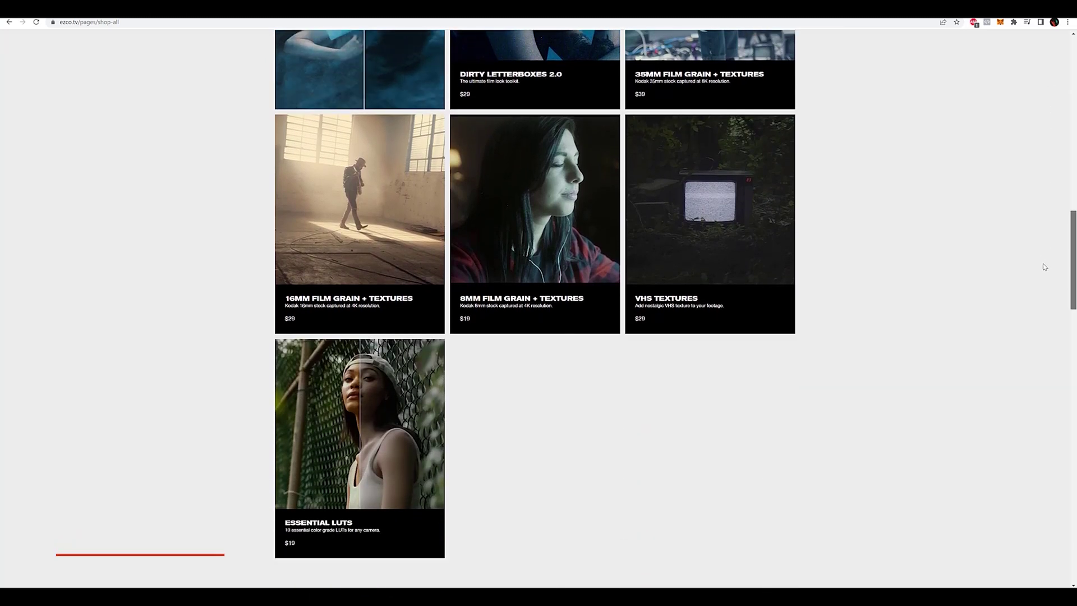
pyautogui.scroll(-4, 1046, 321)
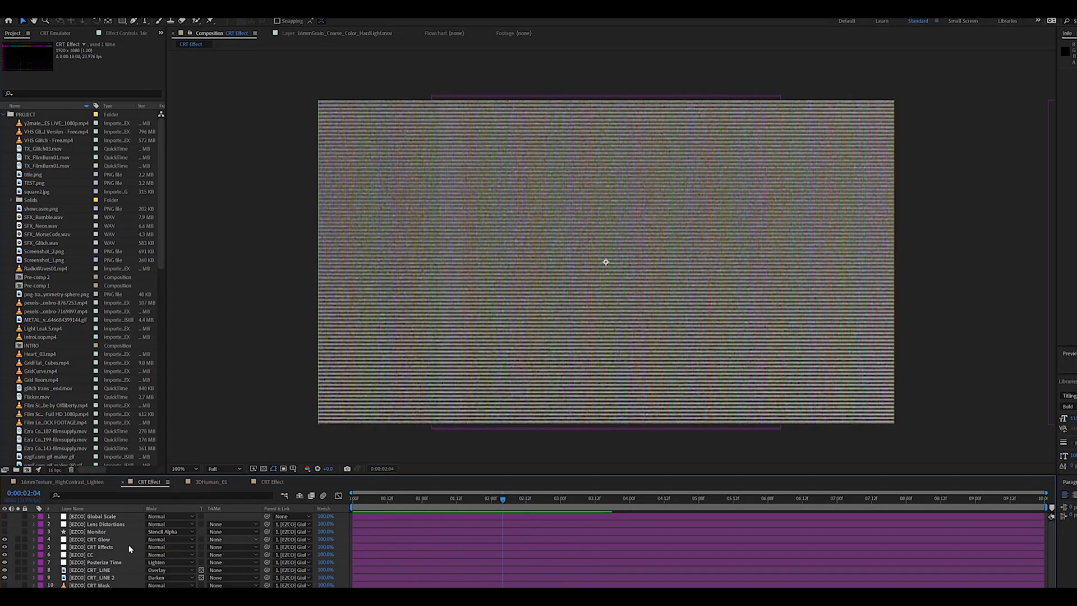
pyautogui.scroll(-1, 121, 555)
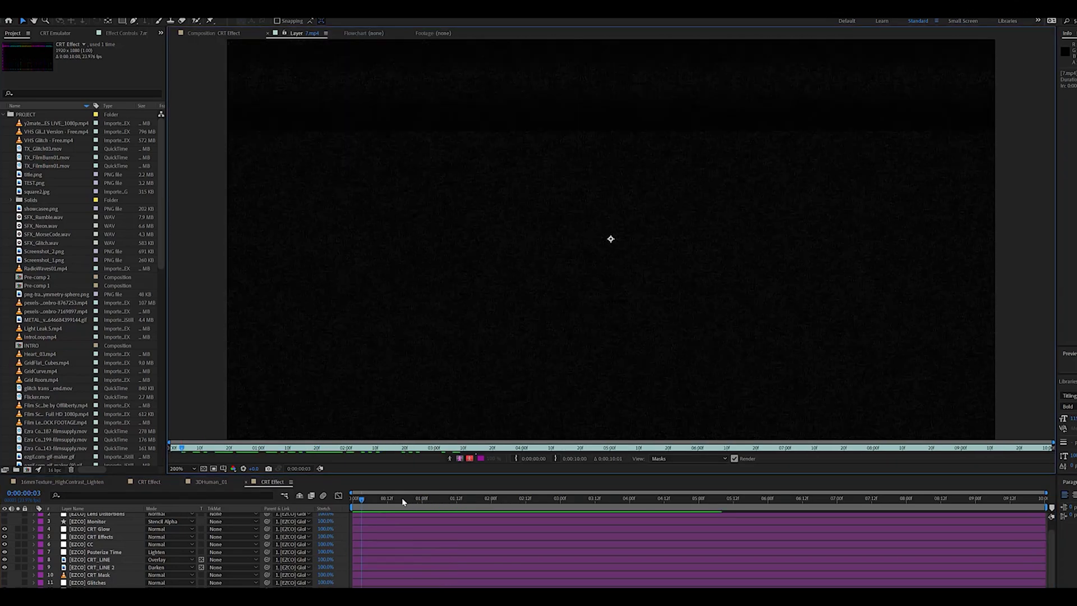
# Switch to After Effects and preview the existing CRT Effect texture by scrubbing and playing its composition.
pyautogui.moveTo(482, 498); pyautogui.dragTo(517, 499)
pyautogui.moveTo(621, 500); pyautogui.dragTo(501, 499)
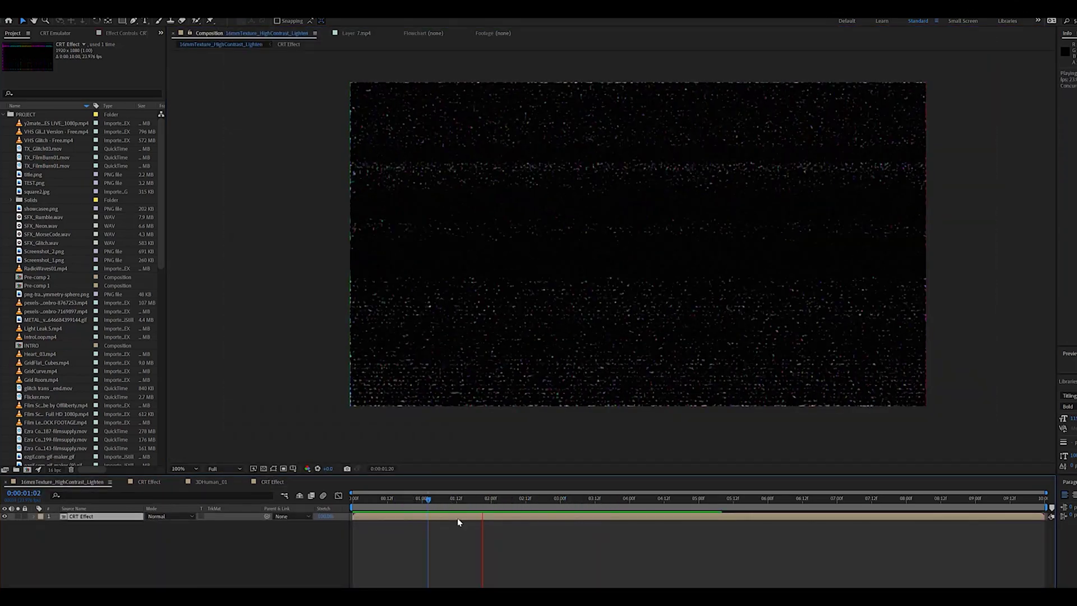
pyautogui.press('space')
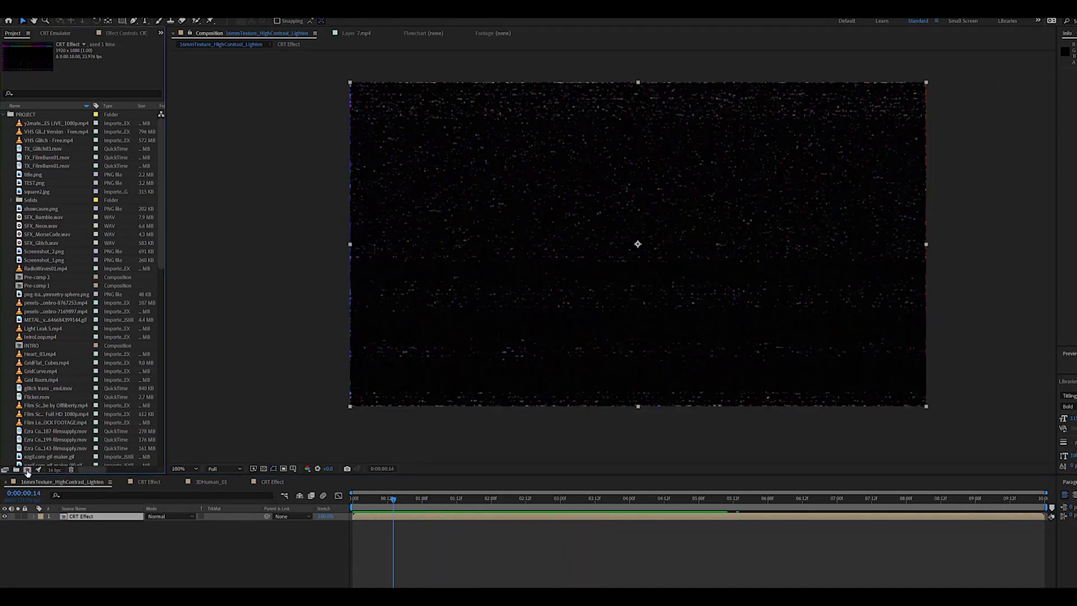
# Create a 1920 × 1080, 24 fps, 10-second composition and place the ColorGrain_Coarse_HardLight.mov clip in it.
pyautogui.hotkey('ctrl', 'n')
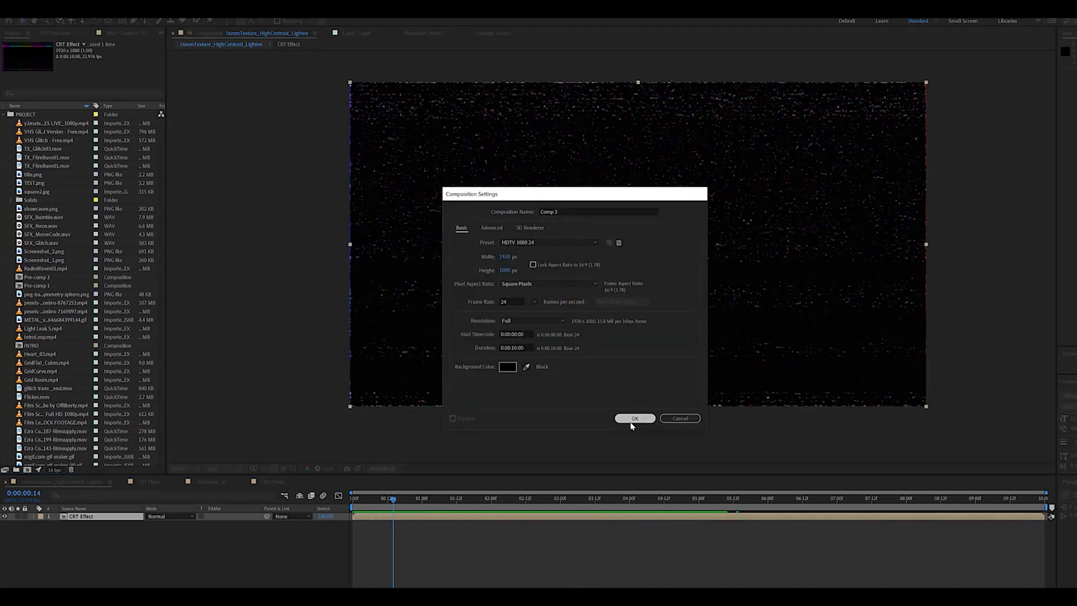
pyautogui.click(634, 419)
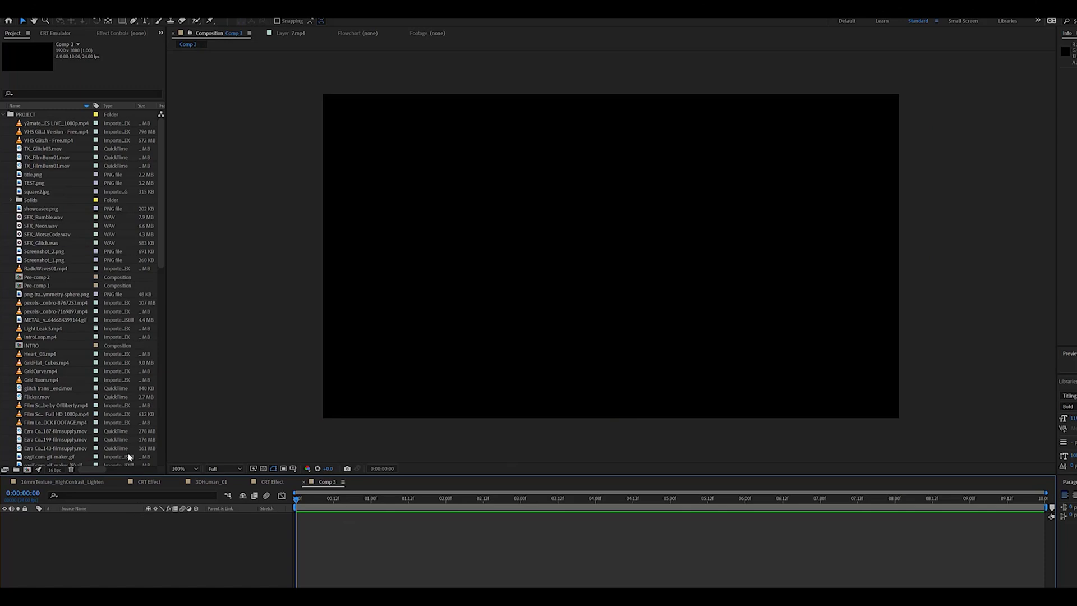
pyautogui.scroll(-13, 79, 378)
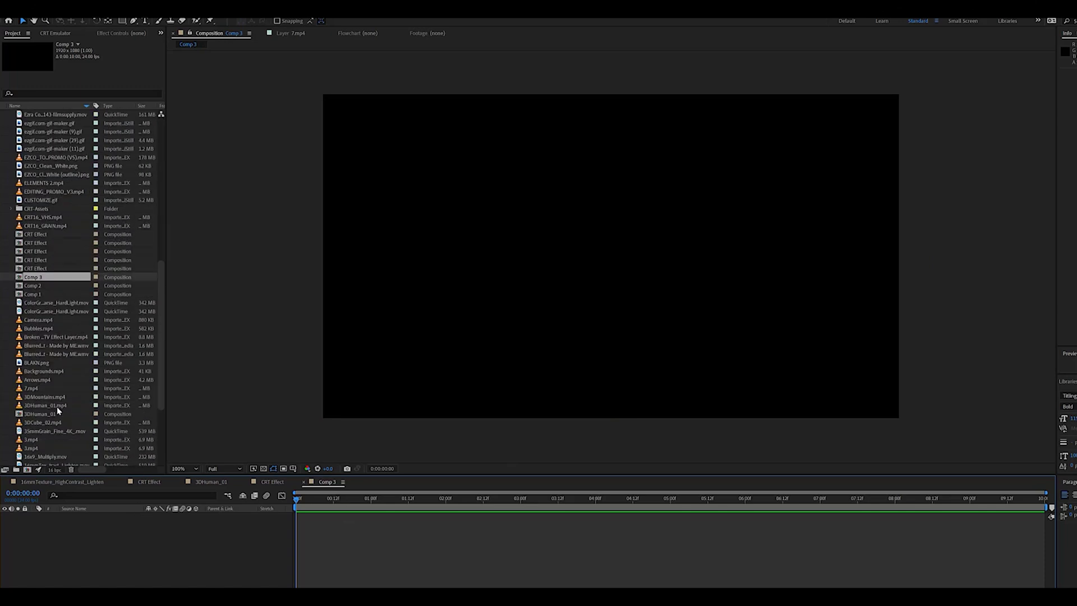
pyautogui.scroll(-5, 60, 393)
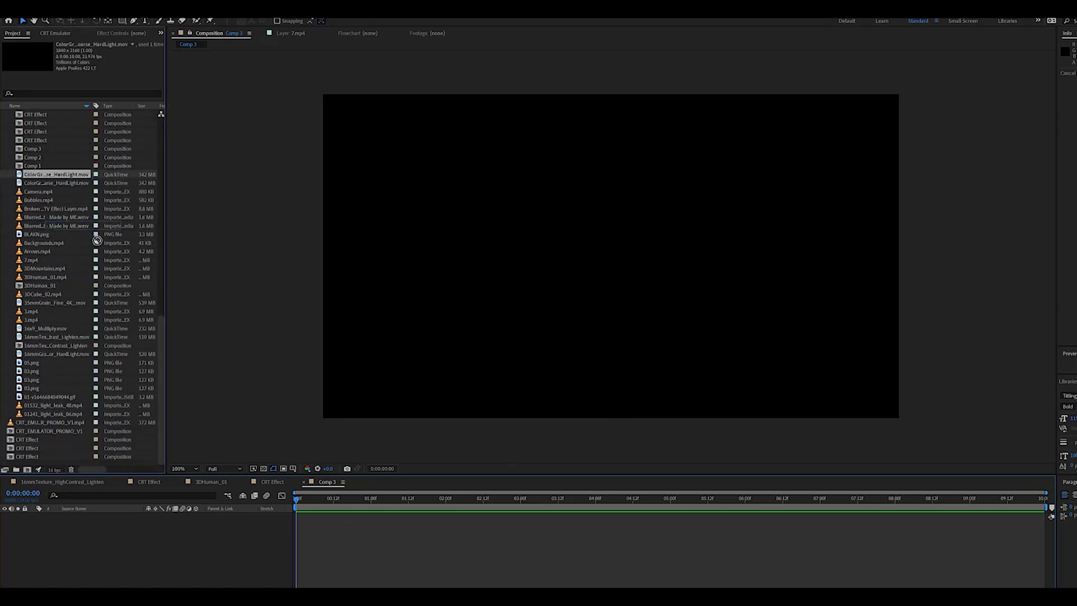
pyautogui.moveTo(124, 547); pyautogui.dragTo(126, 549)
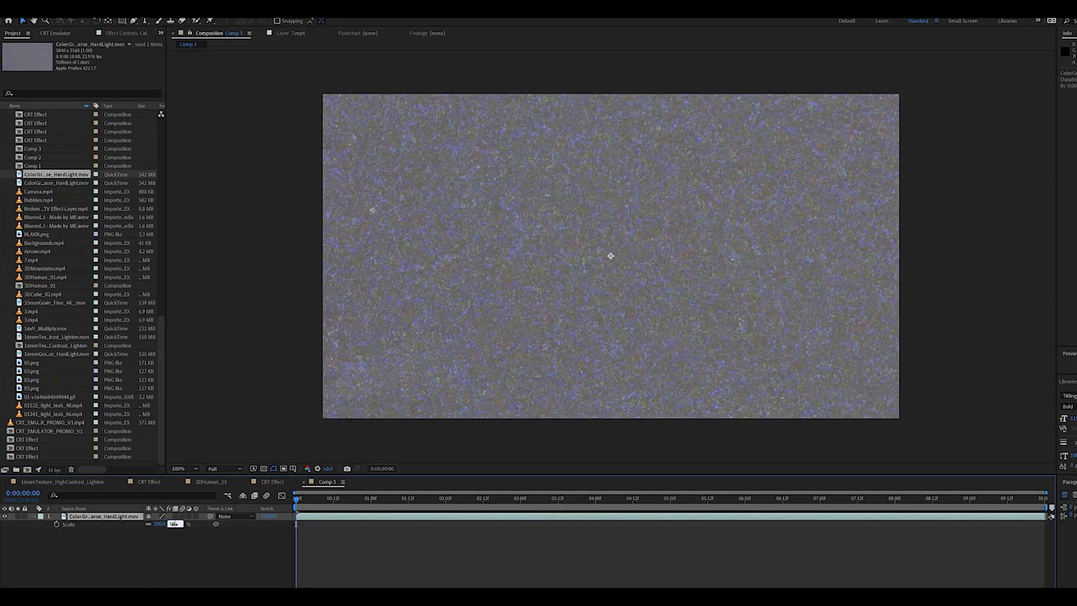
# Scale the color grain layer to 50% and check the composition's size in its settings.
pyautogui.write('50')
pyautogui.press('Return')
pyautogui.click(40, 13)
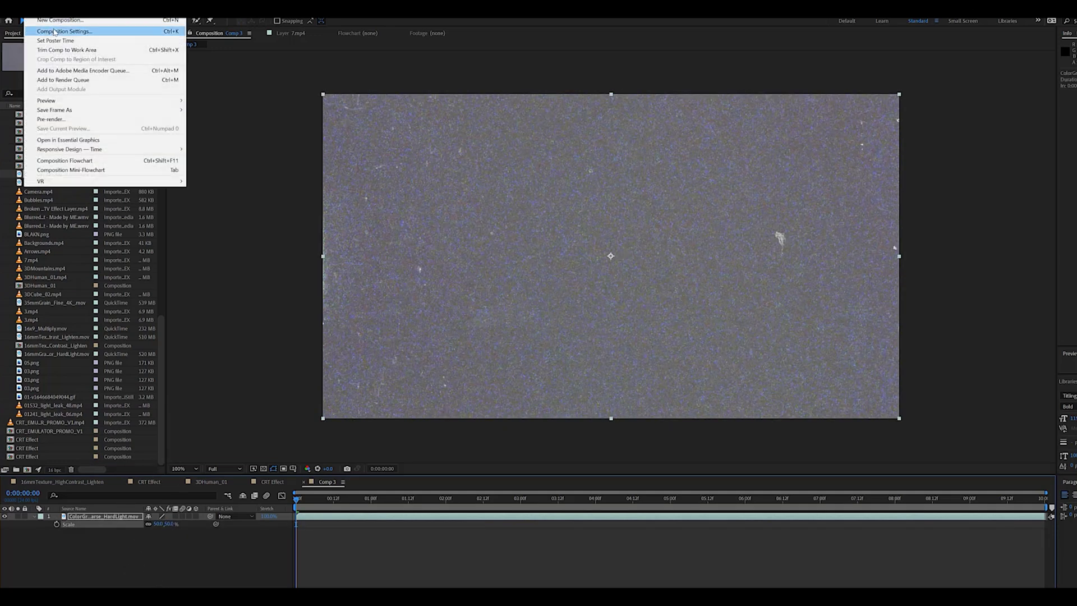
pyautogui.click(60, 31)
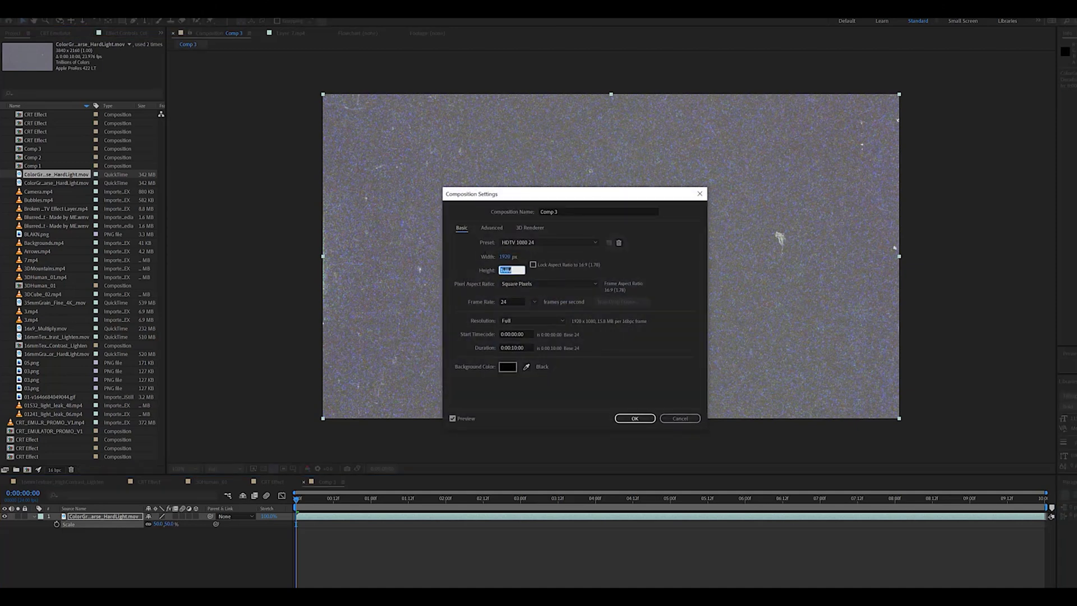
pyautogui.click(630, 418)
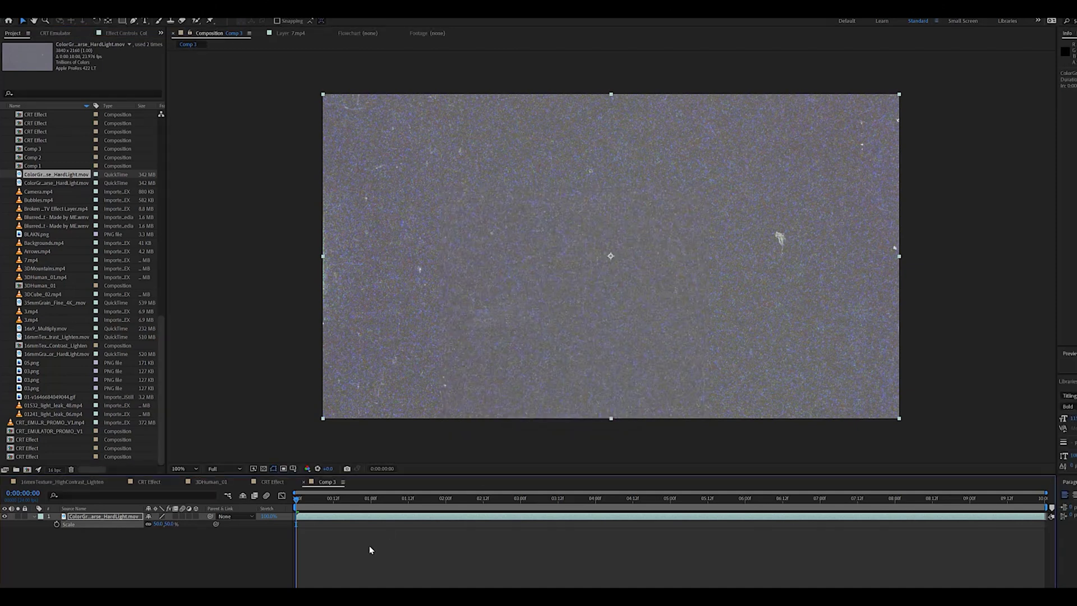
# Apply CRT-Emulator Style 1 to the grain layer with resolution 92, exposure fix -32, noise 10, vibrance 100, sharpness 200 and glow 2.
pyautogui.click(164, 578)
pyautogui.click(113, 521)
pyautogui.click(64, 34)
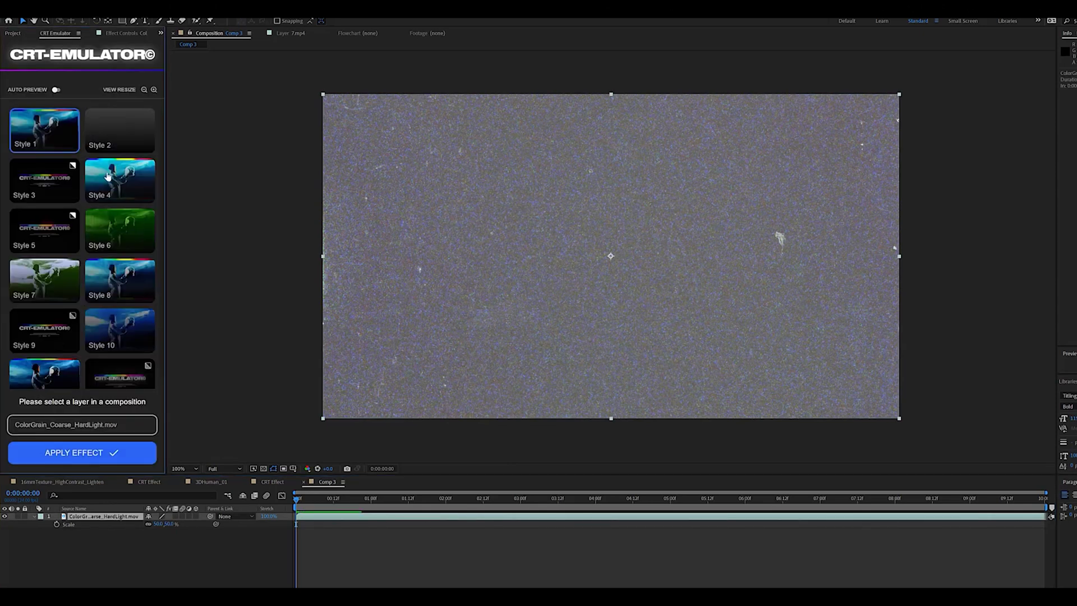
pyautogui.click(110, 451)
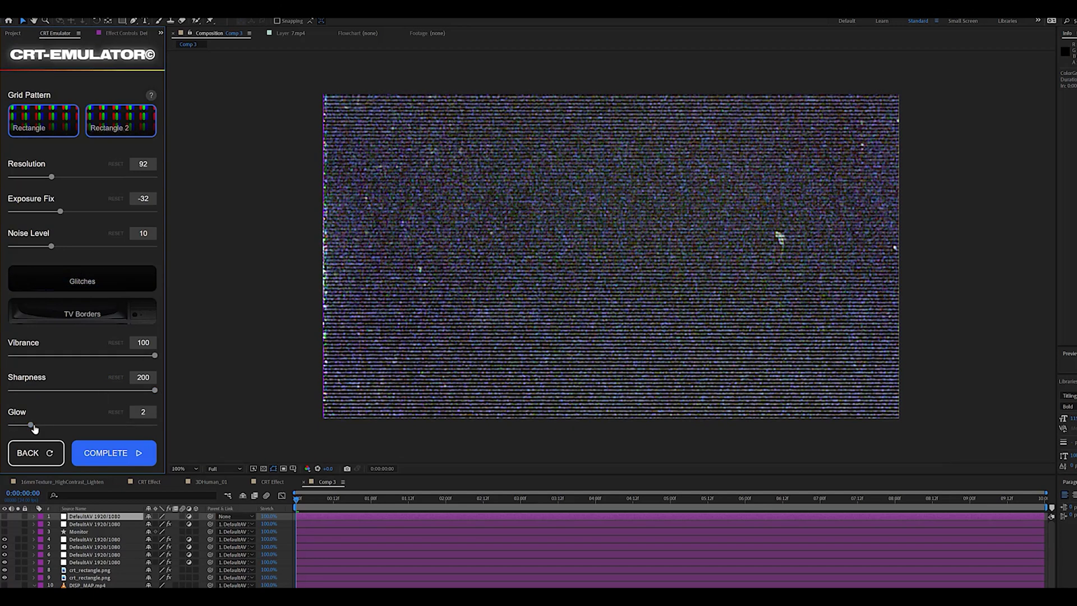
pyautogui.click(111, 454)
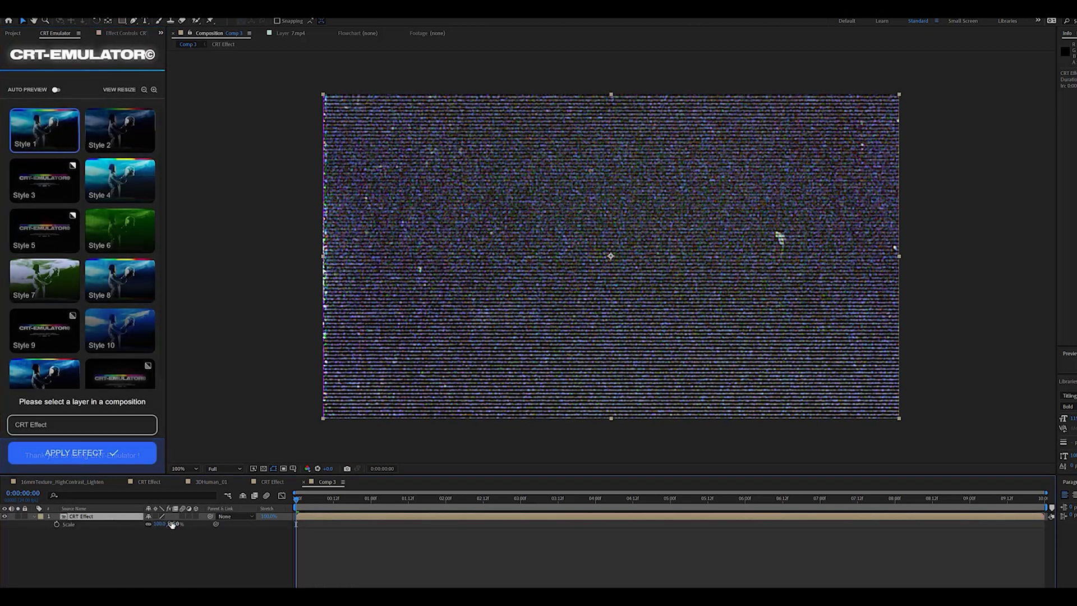
# Scale the CRT Effect layer to 102% so it overfills the frame, and play the composition.
pyautogui.press('Return')
pyautogui.click(164, 546)
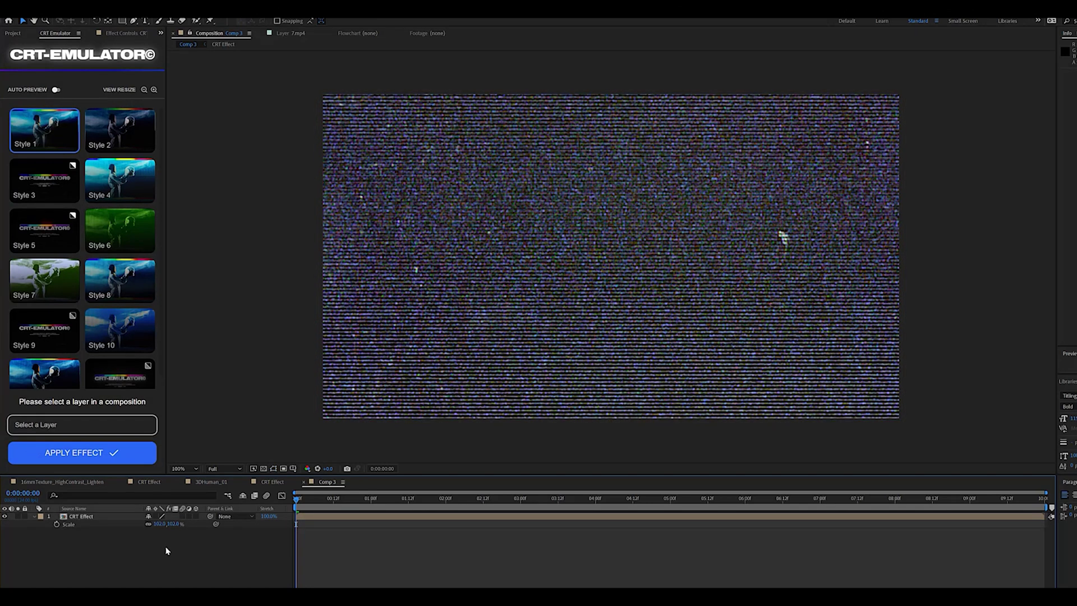
pyautogui.press('space')
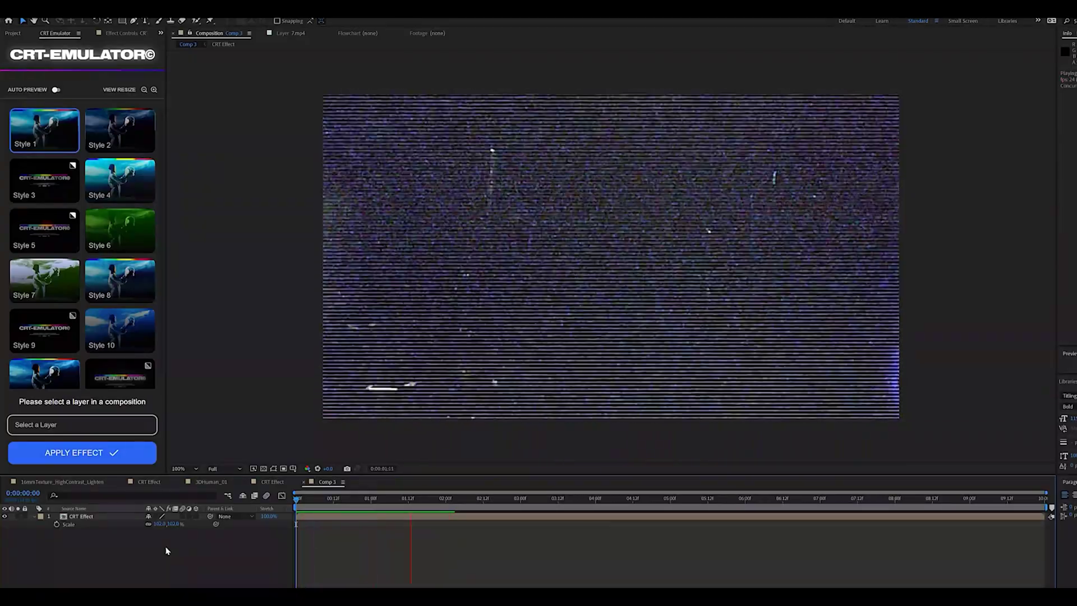
# Place the 1187-filmsupply.mov footage below the CRT Effect layer and set the CRT Effect's blend mode to Overlay.
pyautogui.click(781, 235)
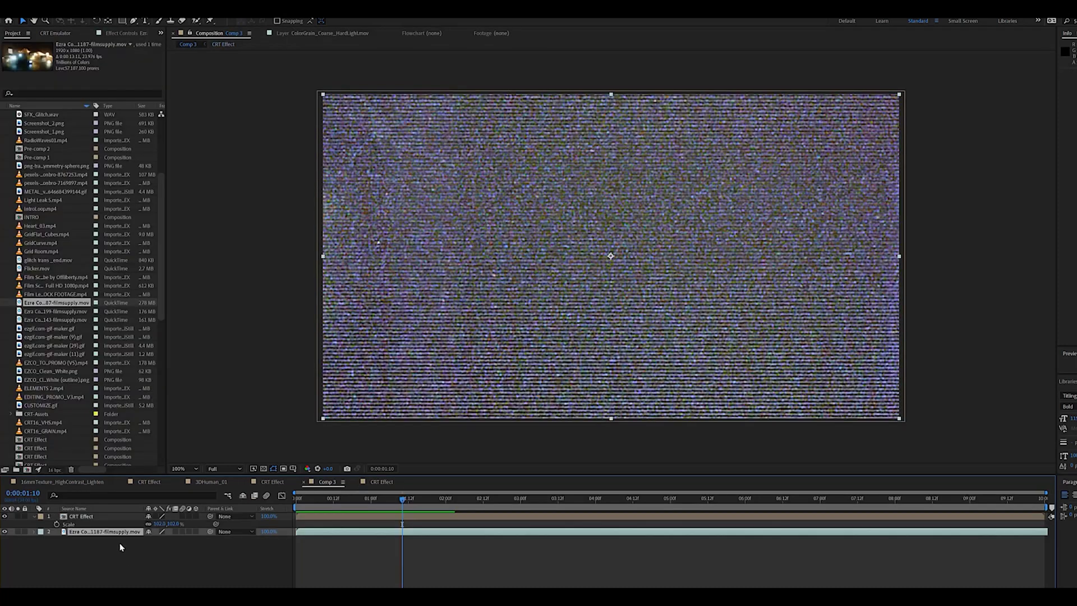
pyautogui.press('F4')
pyautogui.click(157, 516)
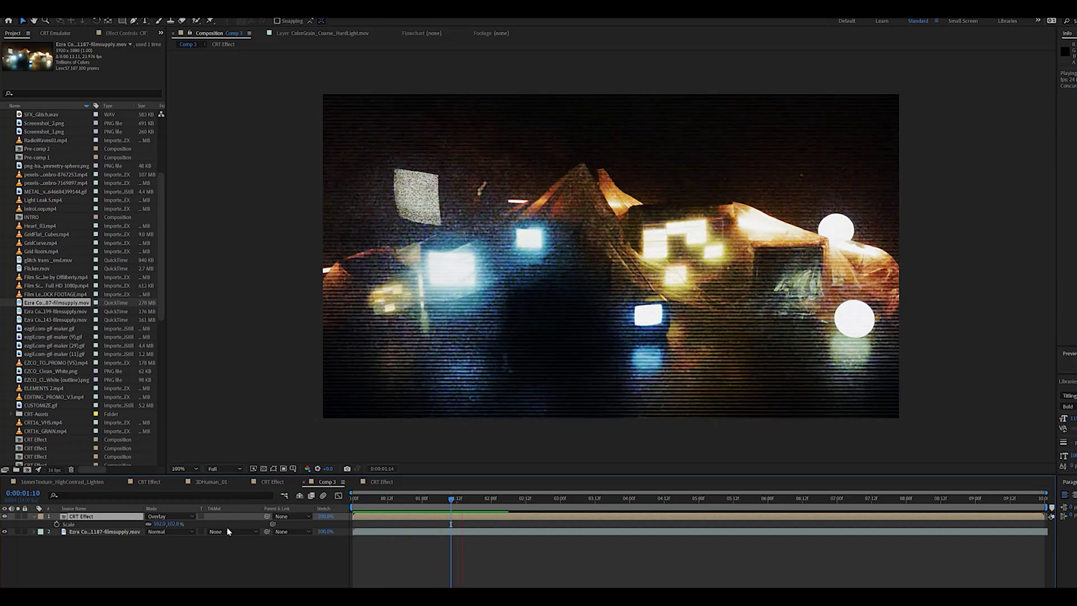
# Set the CRT Effect layer's opacity to 50% and play the blended result.
pyautogui.click(150, 525)
pyautogui.write('50')
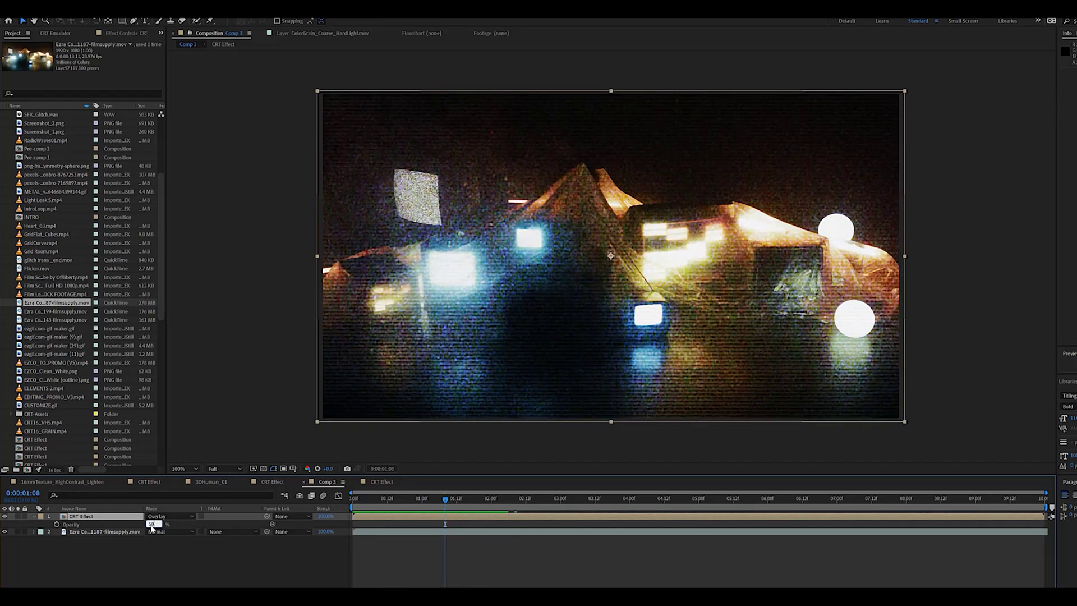
pyautogui.press('Return')
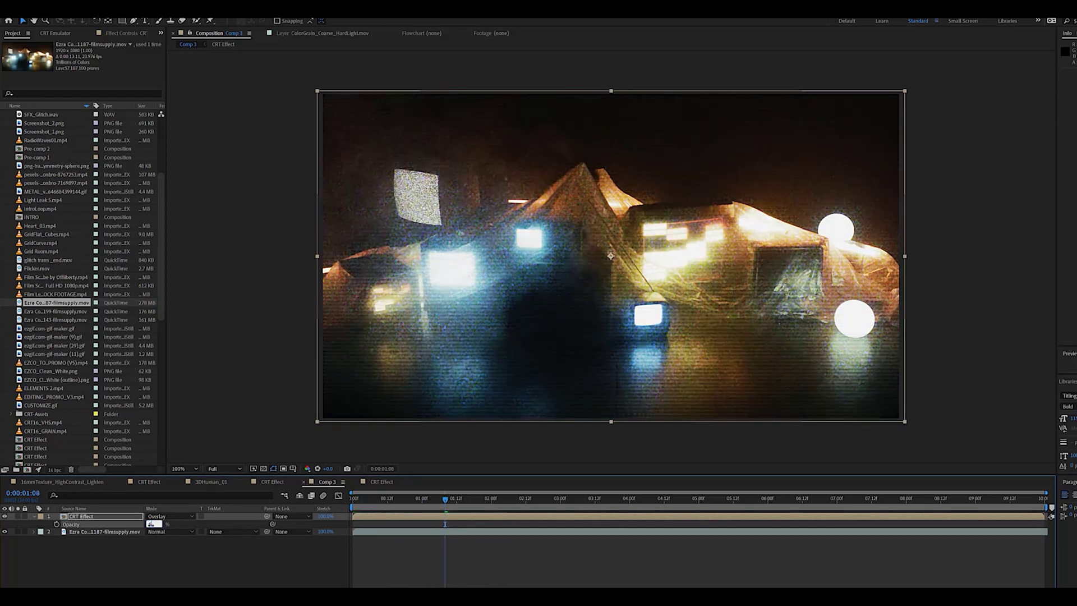
pyautogui.press('space')
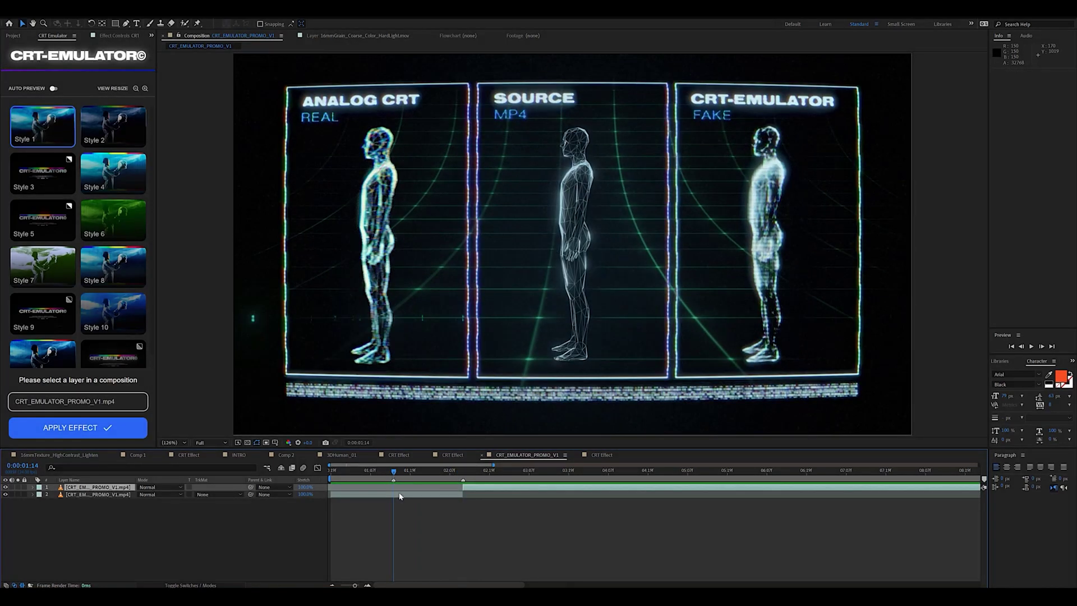
# Split the earlier CRT_EMULATOR_PROMO_V1.mp4 layer at 0:00:01:14 to isolate a middle segment.
pyautogui.click(400, 496)
pyautogui.hotkey('ctrl', 'shift', 'd')
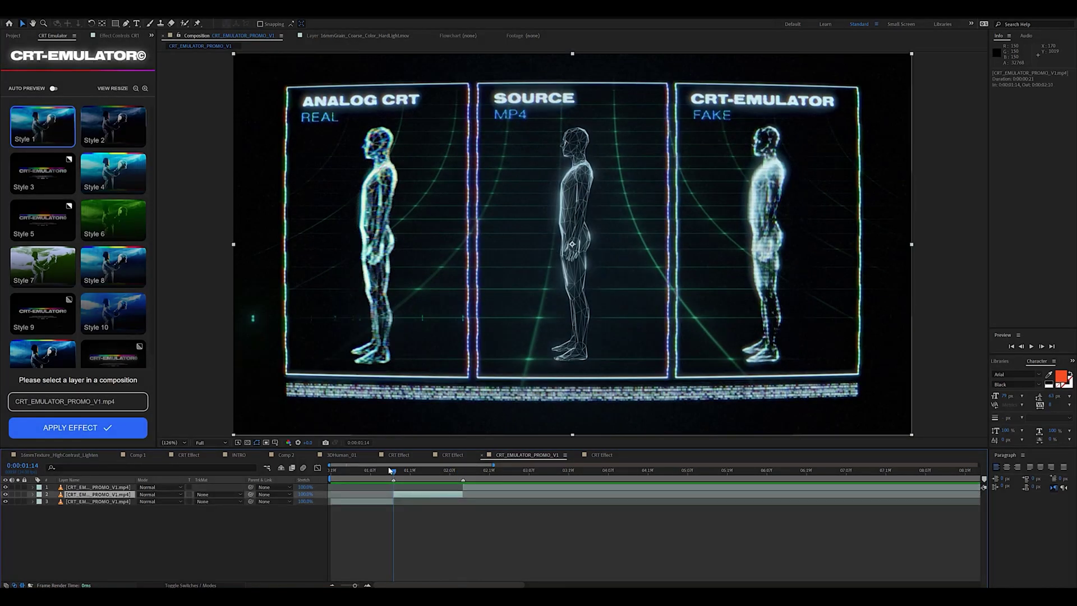
pyautogui.moveTo(392, 472)
pyautogui.mouseDown()
pyautogui.moveTo(462, 474)
pyautogui.moveTo(393, 483)
pyautogui.mouseUp()
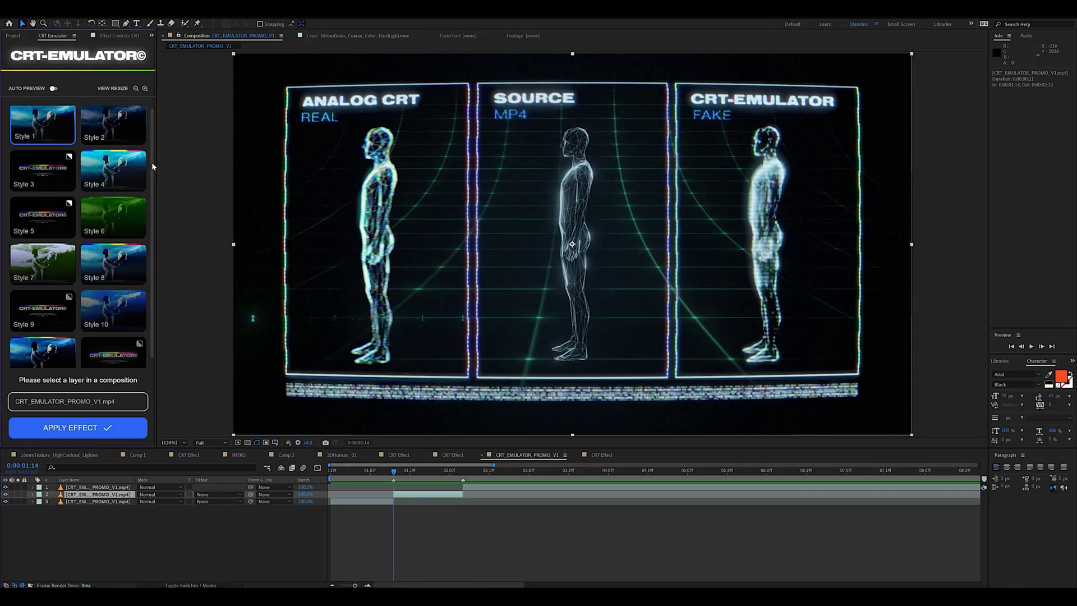
# Apply the CRT-Emulator Style 10 effect to the middle segment of the promo clip.
pyautogui.scroll(-1, 150, 180)
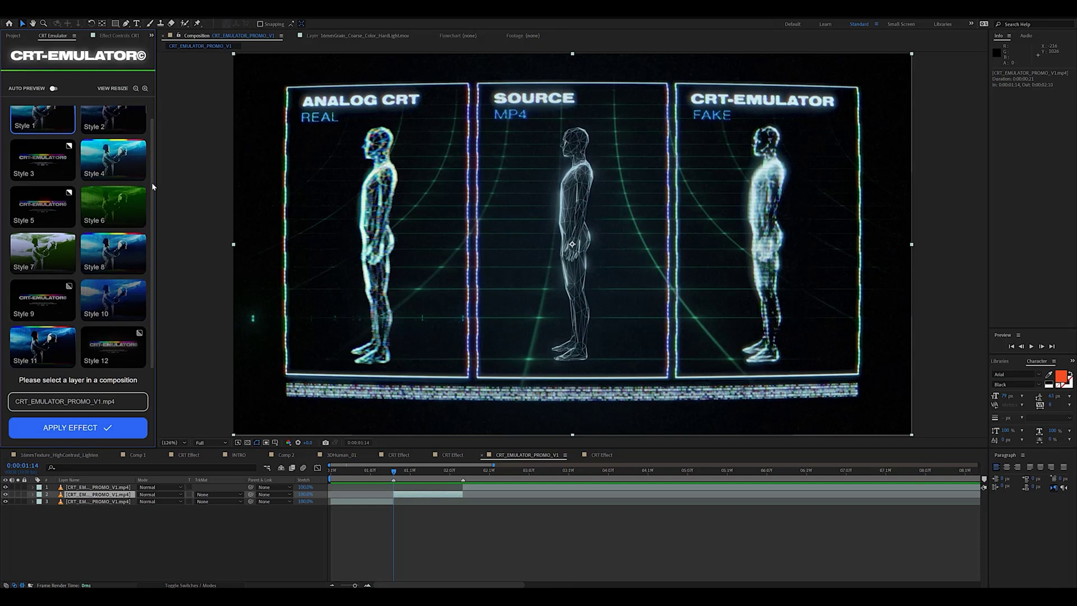
pyautogui.click(115, 306)
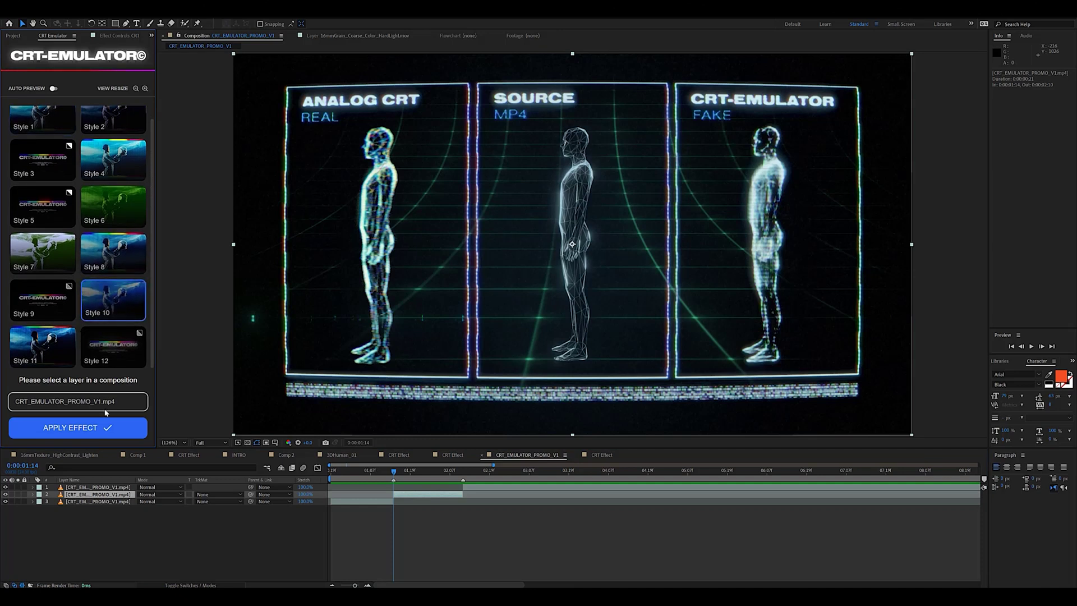
pyautogui.click(100, 428)
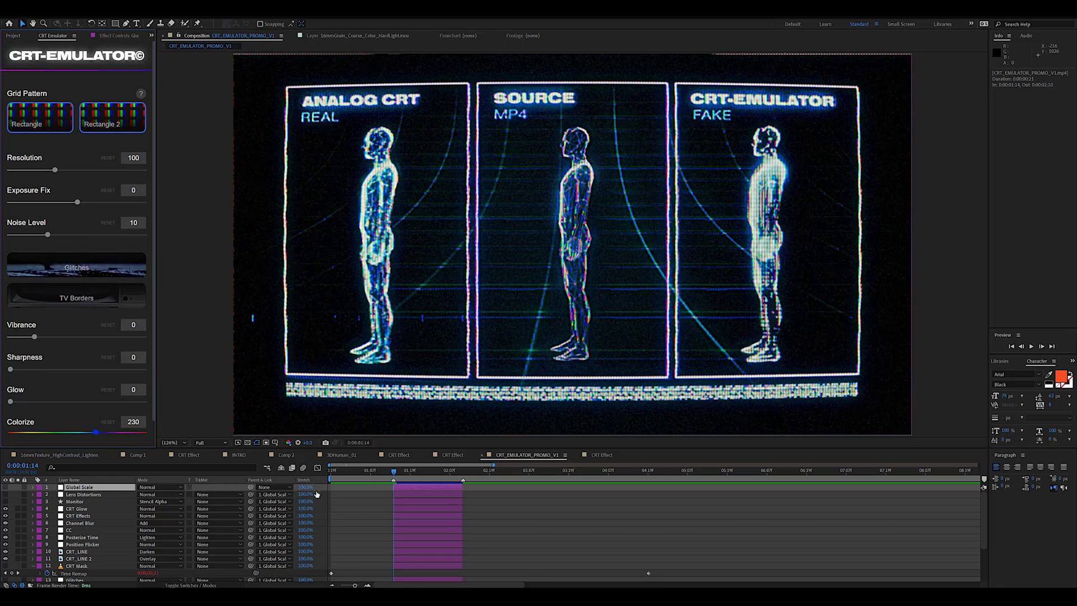
# Play the promo from 0:00:01:11 across the split and examine the Style 10 effect at 0:00:02:03.
pyautogui.moveTo(394, 473)
pyautogui.mouseDown()
pyautogui.moveTo(477, 474)
pyautogui.moveTo(385, 478)
pyautogui.mouseUp()
pyautogui.press('space')
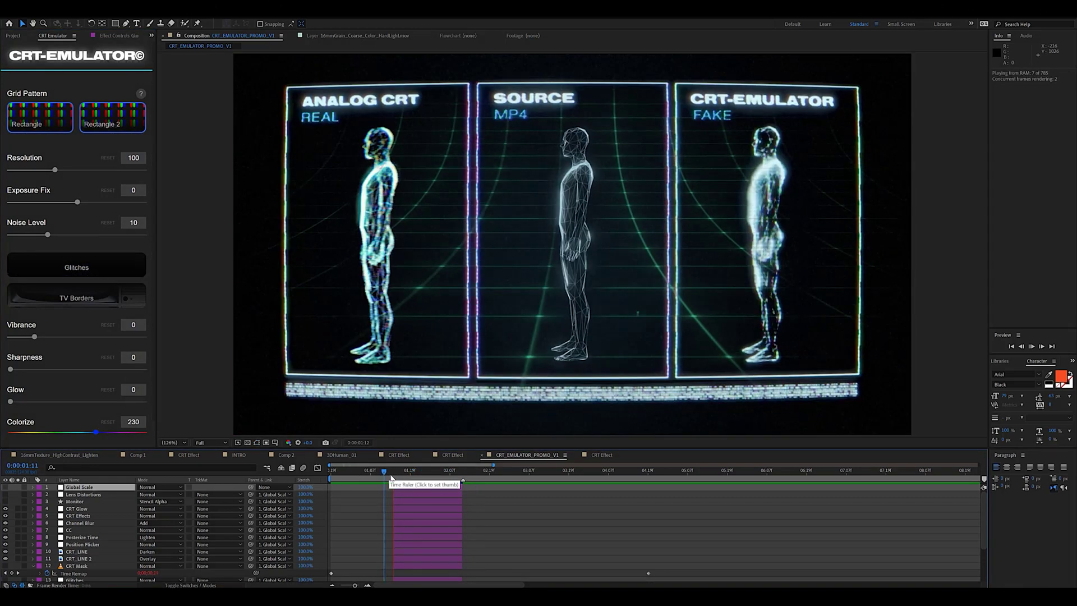
pyautogui.click(437, 473)
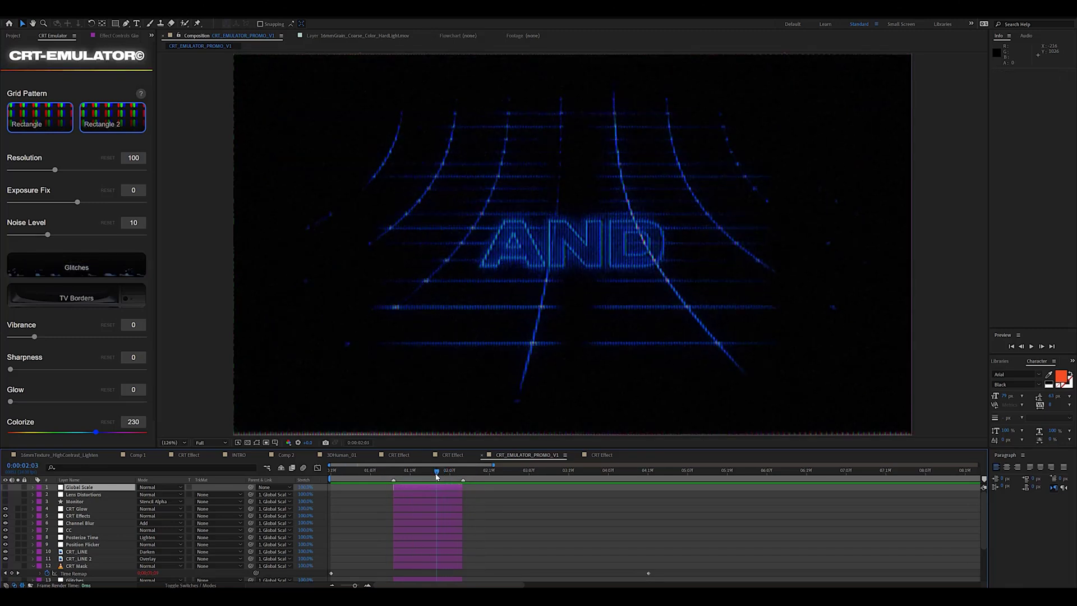
# Turn off the Hue/Saturation effect on the CC 2 layer, checking the frame at 0:00:01:22.
pyautogui.click(420, 473)
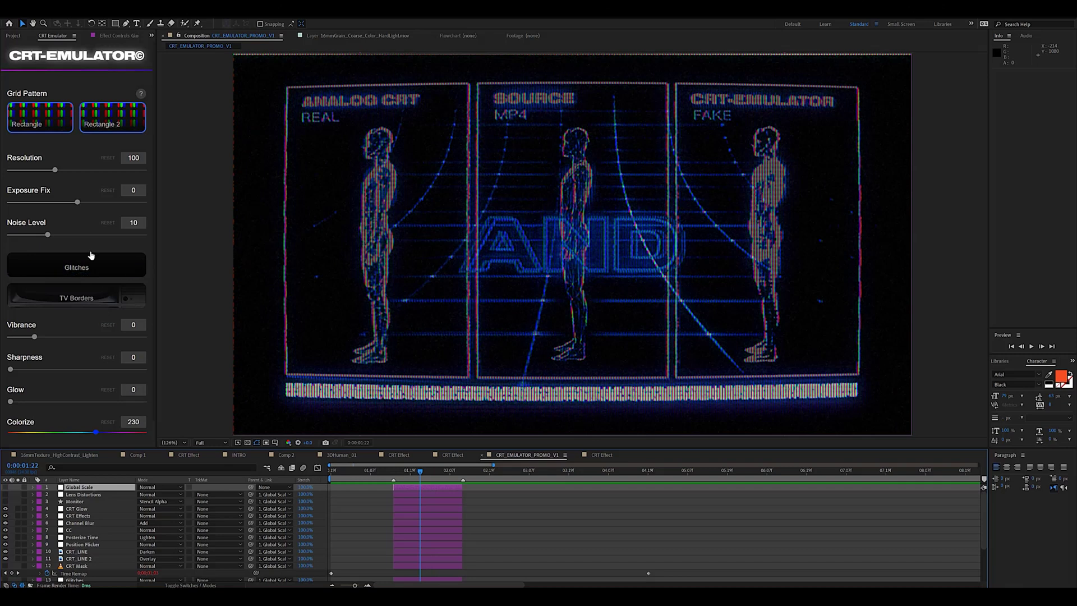
pyautogui.click(115, 37)
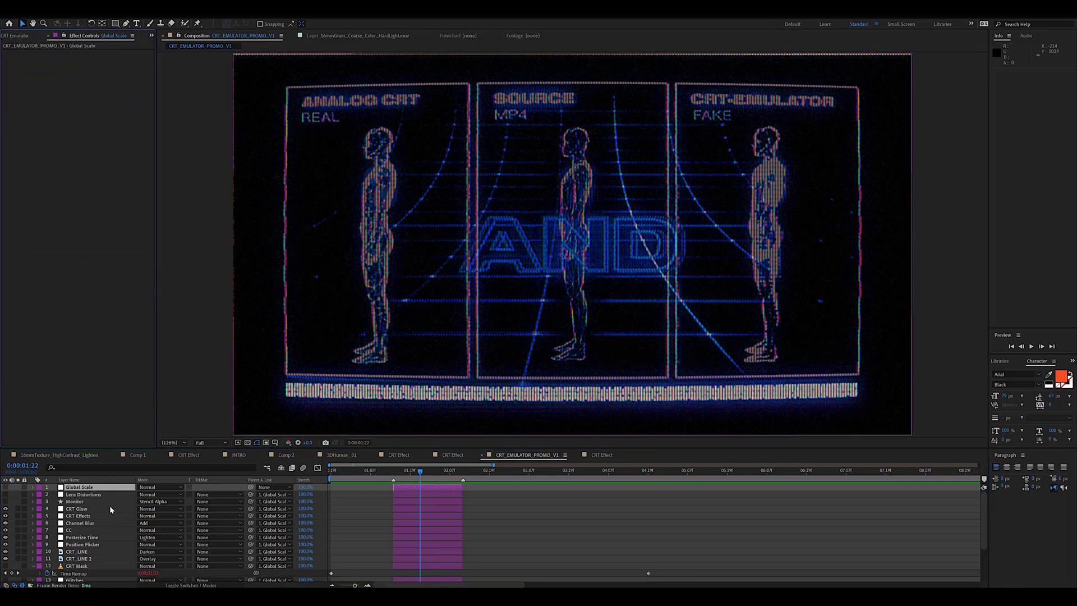
pyautogui.scroll(-3, 109, 506)
pyautogui.click(84, 549)
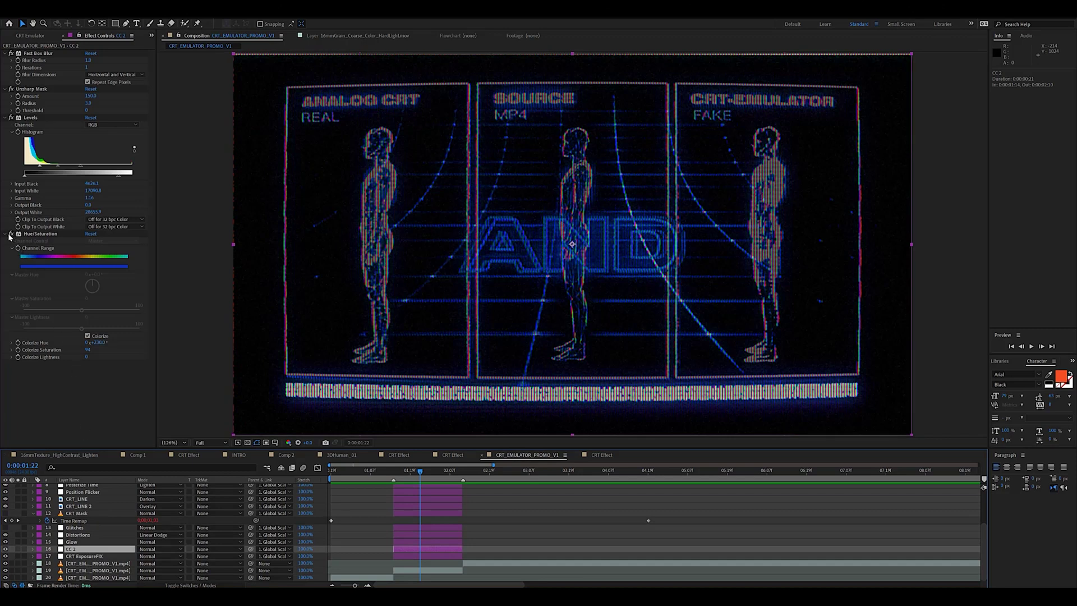
pyautogui.click(11, 234)
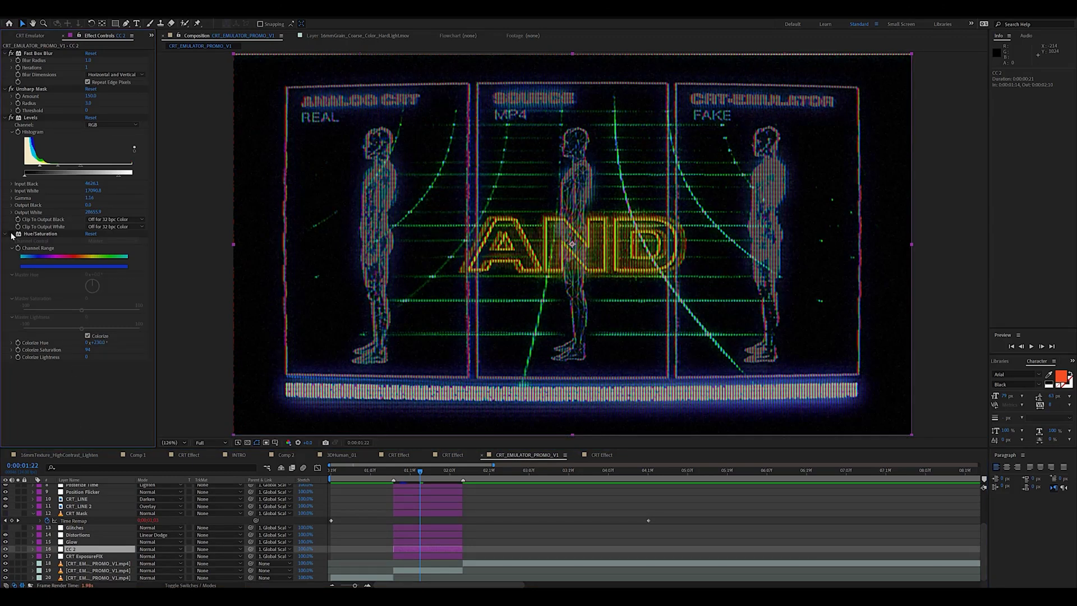
# Set the CRT-Emulator Exposure Fix to -12, Vibrance to 44, Sharpness to 66 and Glow to 4, and complete the effect.
pyautogui.click(33, 36)
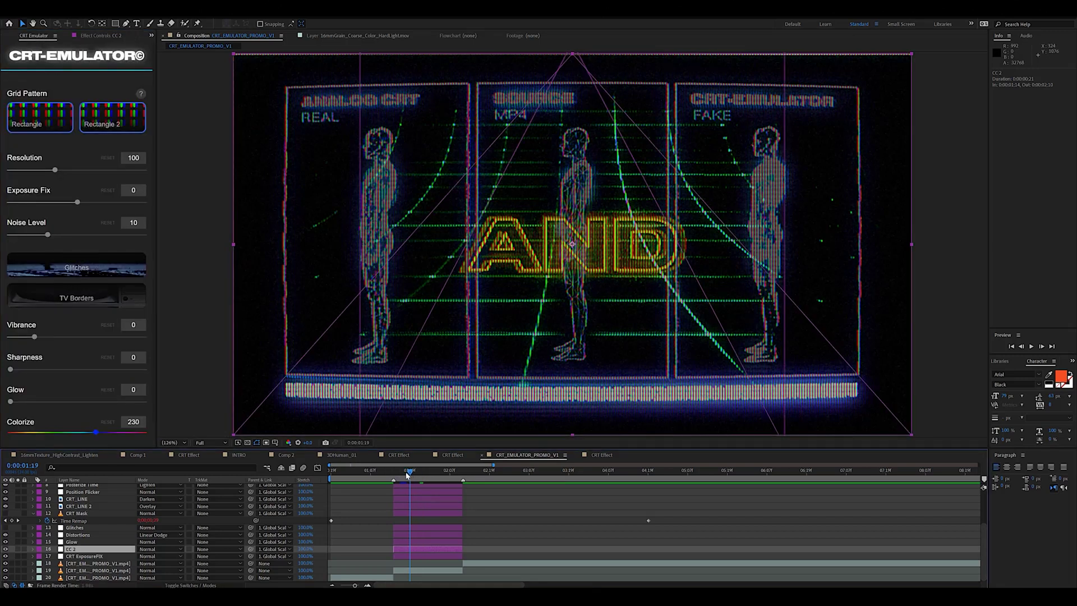
pyautogui.moveTo(420, 474); pyautogui.dragTo(405, 474)
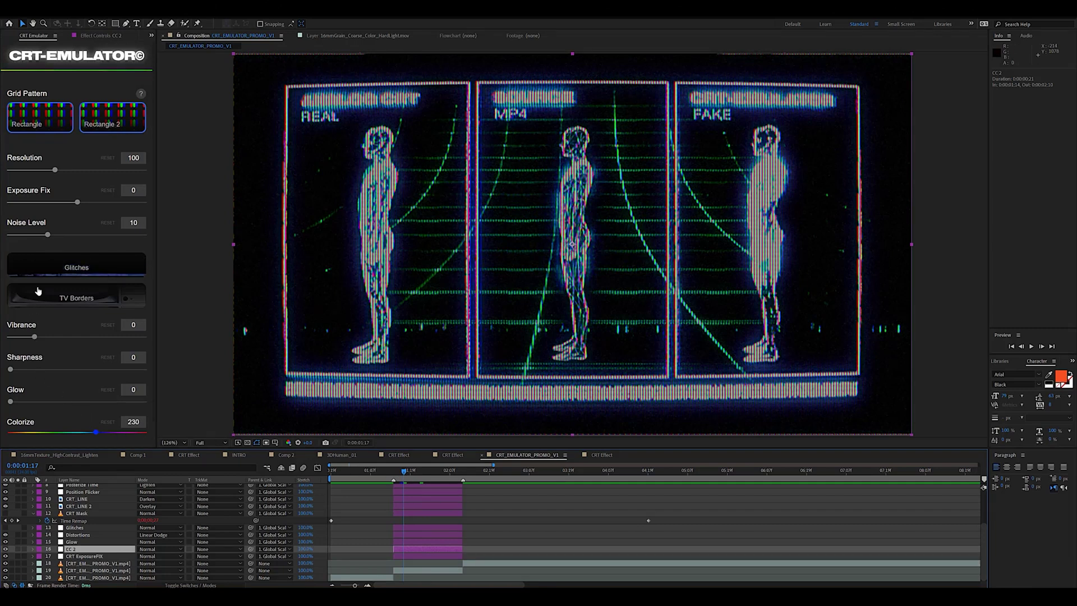
pyautogui.moveTo(78, 201); pyautogui.dragTo(69, 209)
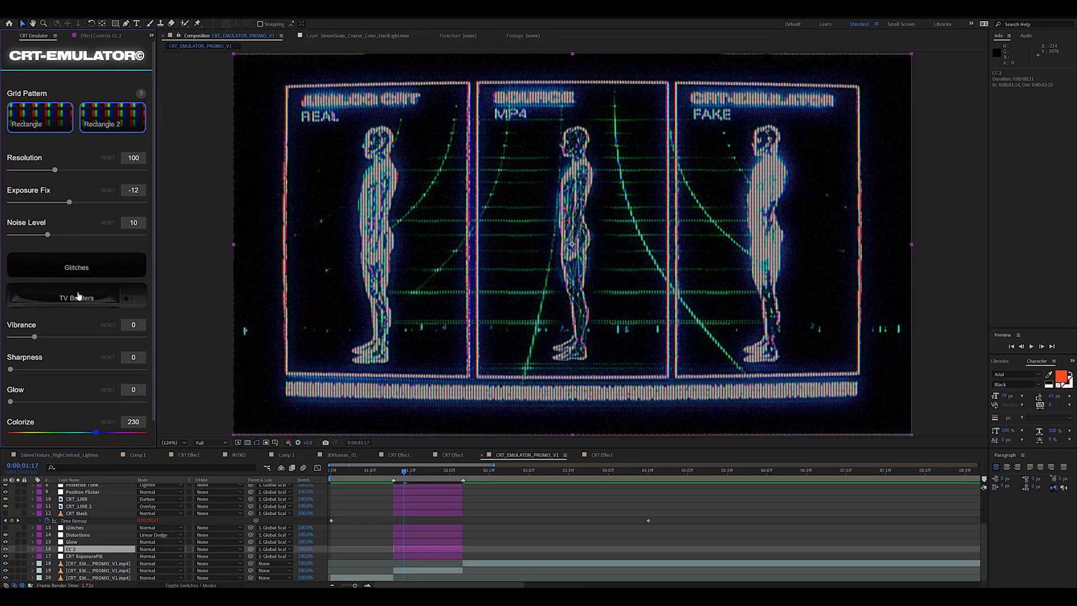
pyautogui.moveTo(34, 337); pyautogui.dragTo(85, 345)
pyautogui.moveTo(20, 372); pyautogui.dragTo(55, 373)
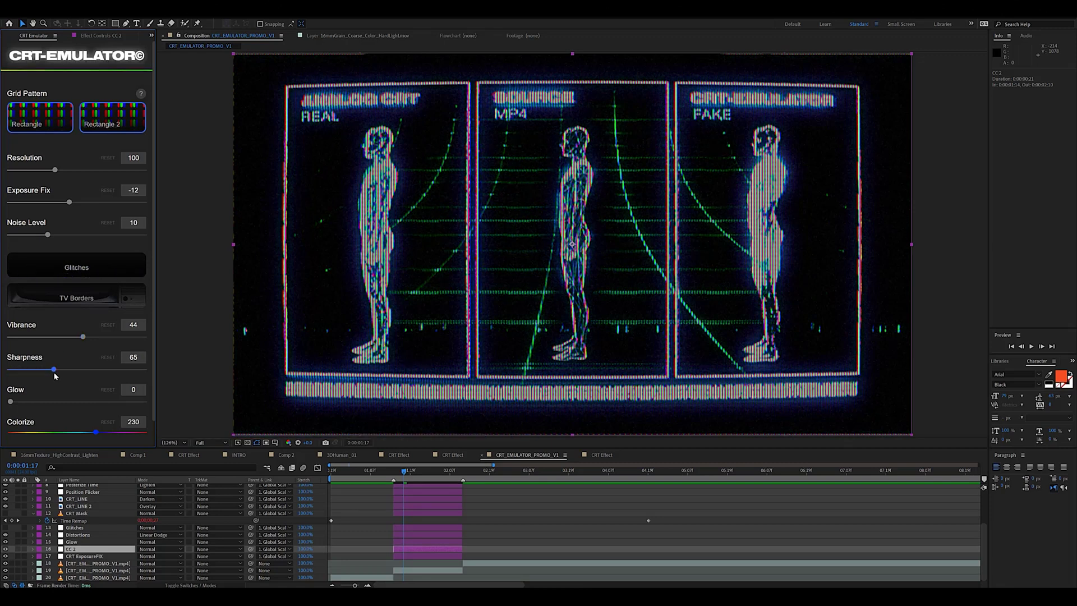
pyautogui.moveTo(12, 402); pyautogui.dragTo(50, 411)
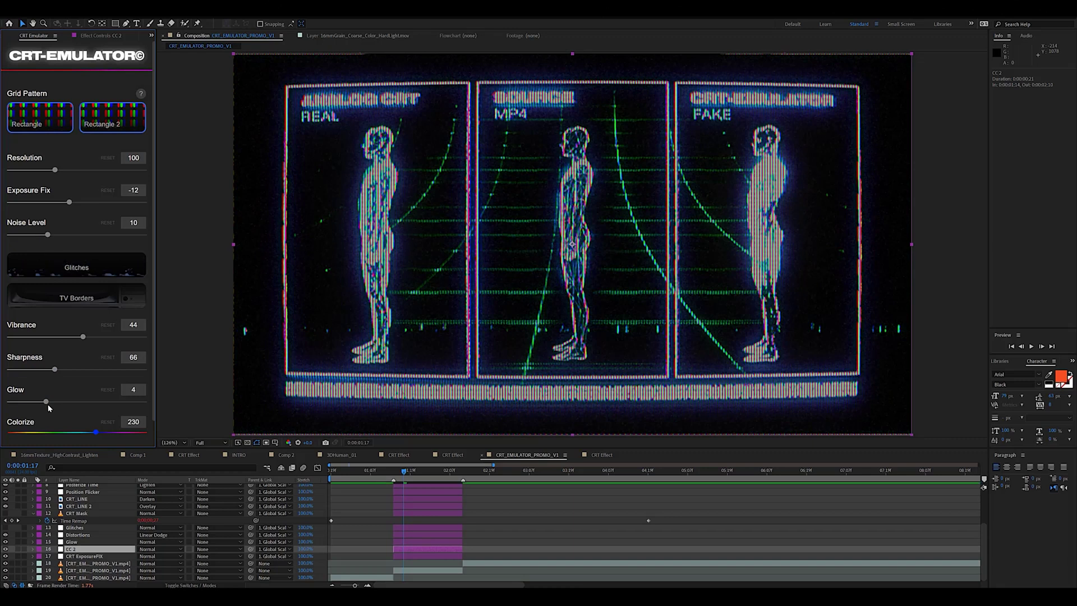
pyautogui.scroll(-1, 61, 410)
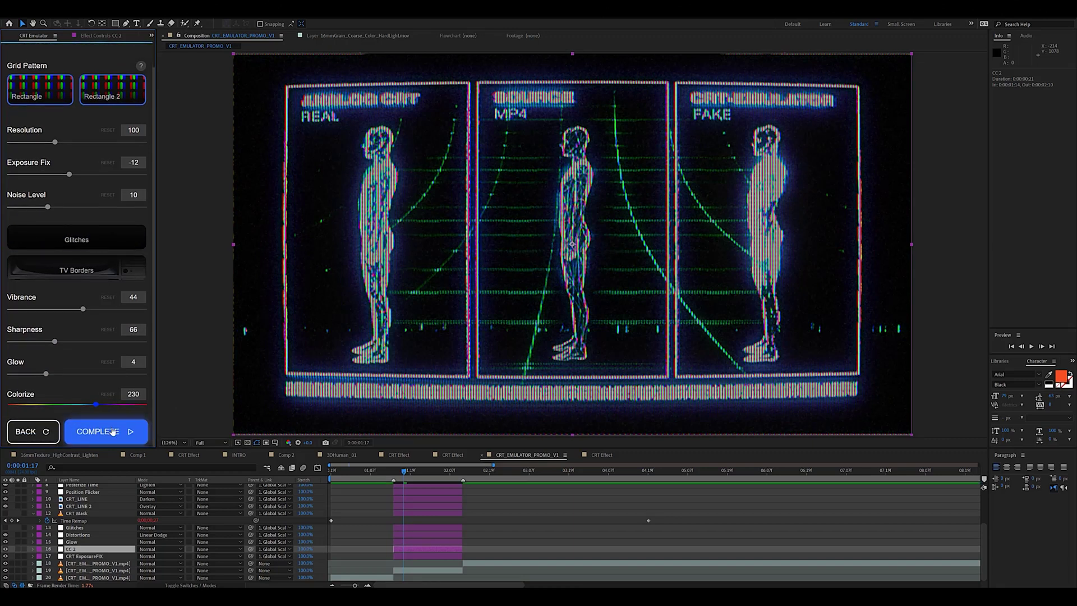
pyautogui.click(112, 431)
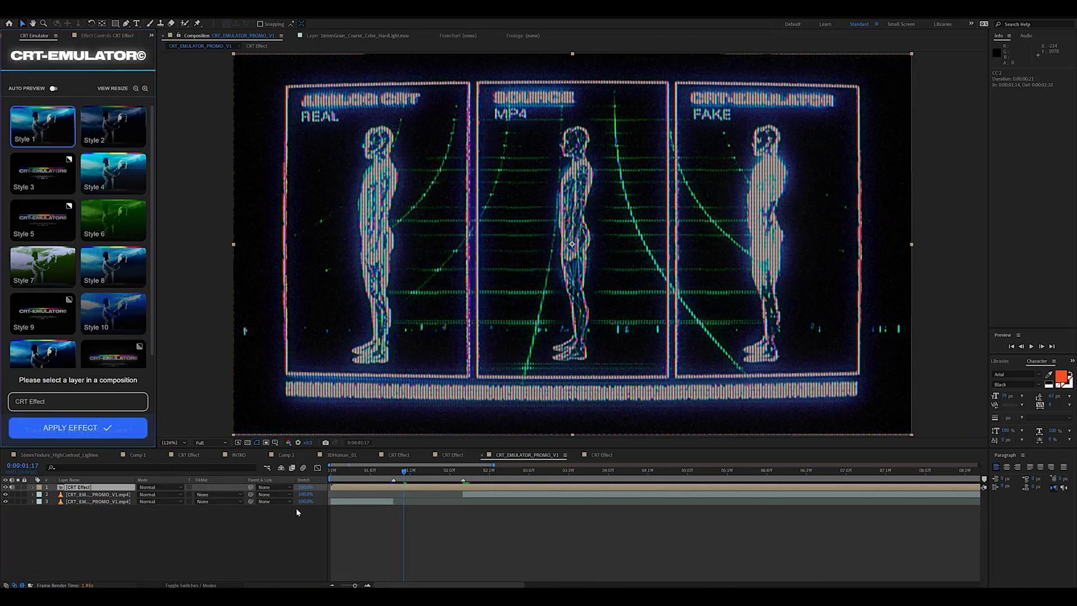
# Split the CRT Effect layer at 0:00:01:14 and 0:00:02:11 and delete the pieces outside that range.
pyautogui.moveTo(402, 472)
pyautogui.mouseDown()
pyautogui.moveTo(390, 472)
pyautogui.moveTo(396, 489)
pyautogui.mouseUp()
pyautogui.hotkey('ctrl', 'shift', 'd')
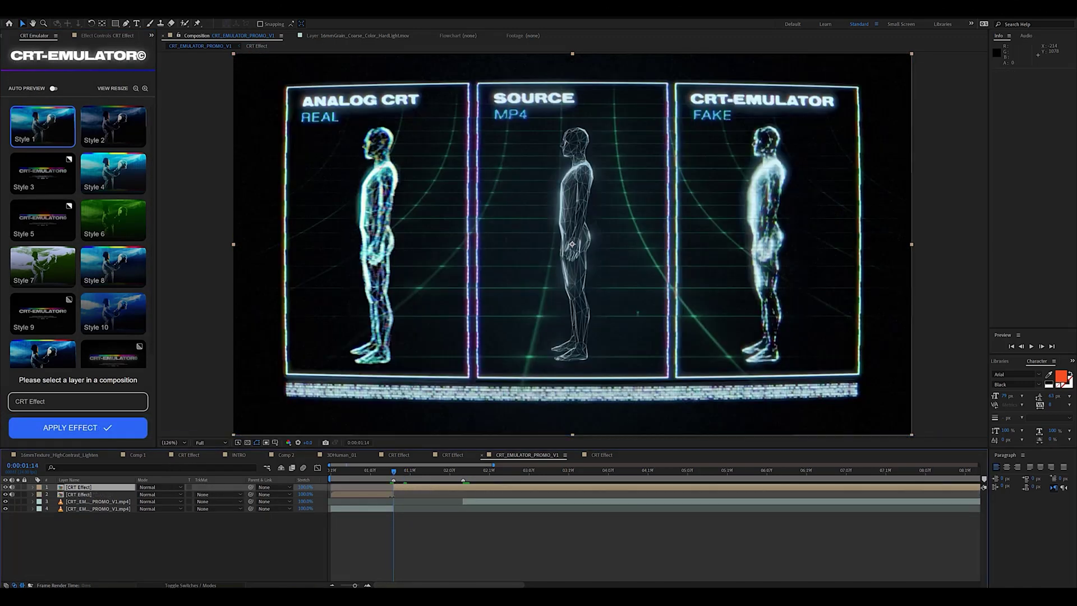
pyautogui.click(391, 494)
pyautogui.hotkey('ctrl', 'x')
pyautogui.moveTo(415, 474); pyautogui.dragTo(464, 472)
pyautogui.click(473, 487)
pyautogui.hotkey('ctrl', 'shift', 'd')
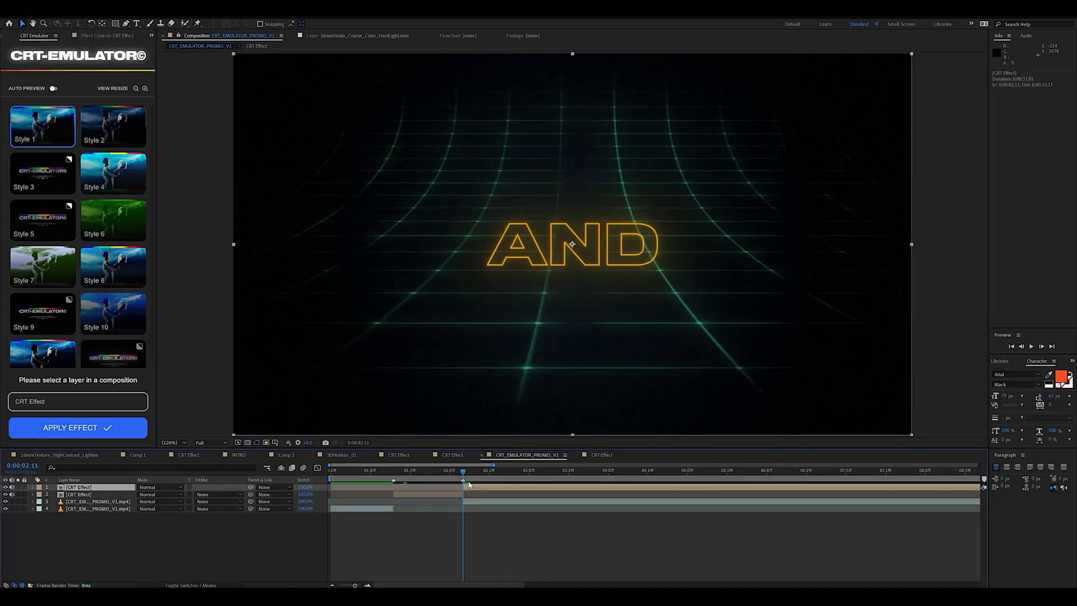
pyautogui.press('Delete')
# Place the CRT Effect layer between the two promo clip layers and preview the segment around 0:00:01:16.
pyautogui.click(420, 472)
pyautogui.moveTo(115, 487); pyautogui.dragTo(126, 501)
pyautogui.click(98, 522)
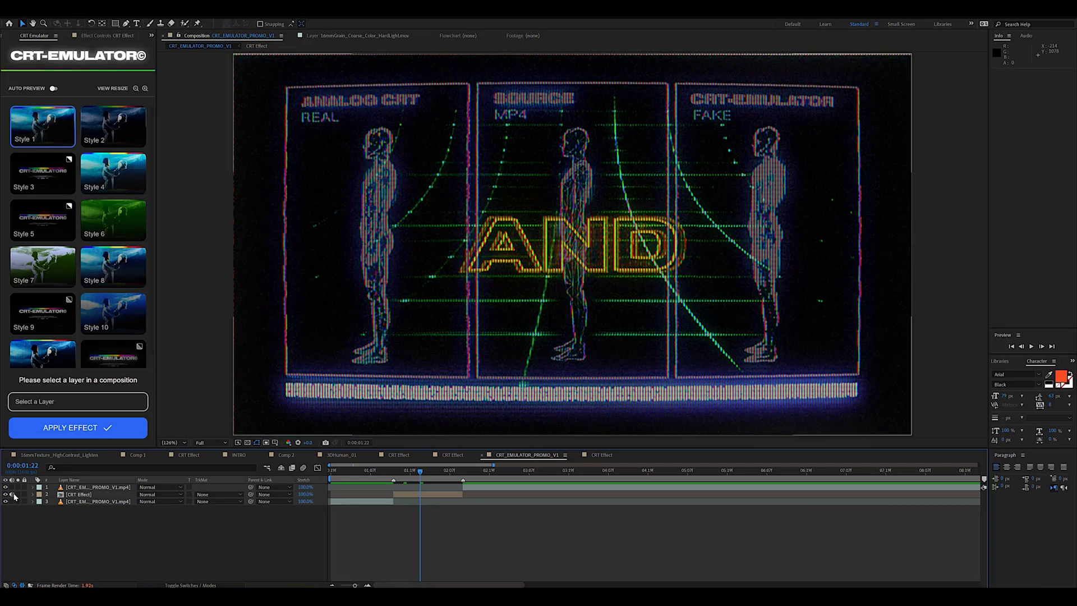
pyautogui.moveTo(415, 473); pyautogui.dragTo(402, 474)
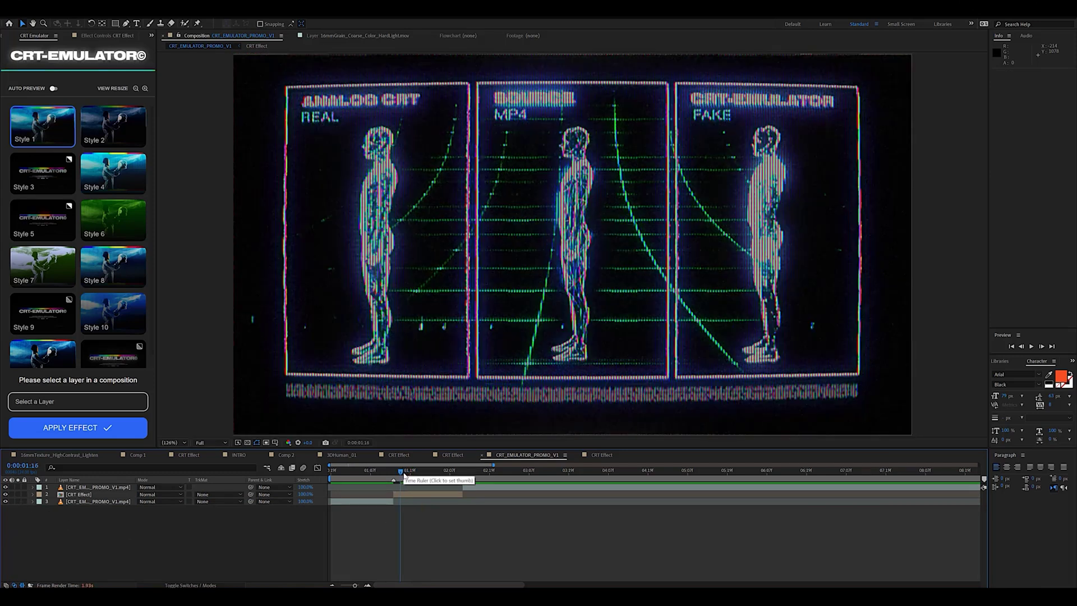
# Add the VHS Glitch - Vol. 2 - Abstract Version - Free.mp4 clip directly above the promo footage inside the CRT Effect composition.
pyautogui.click(5, 36)
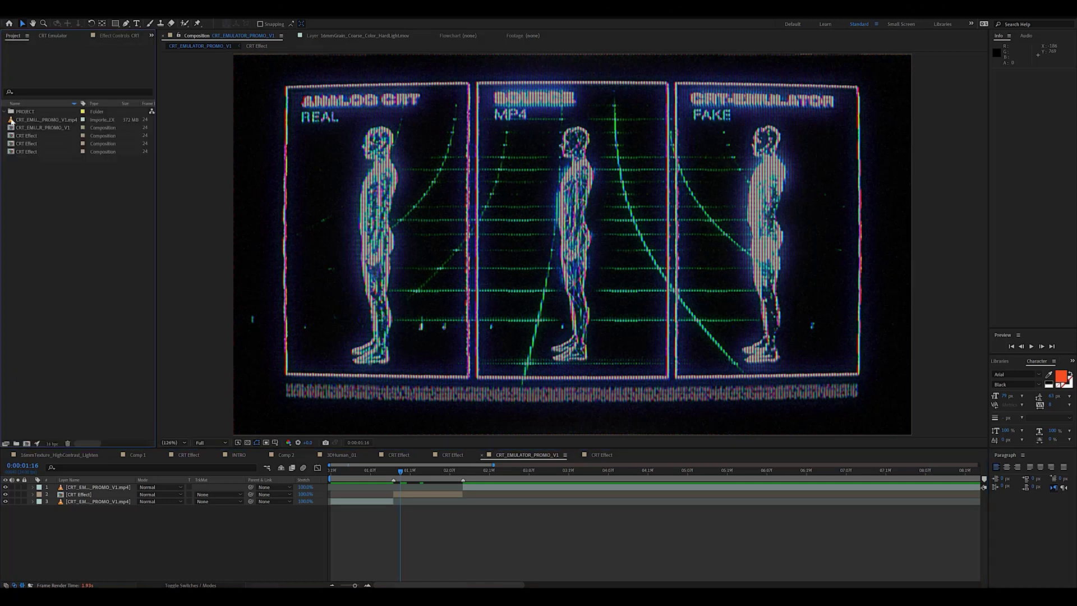
pyautogui.click(5, 112)
pyautogui.moveTo(56, 131)
pyautogui.mouseDown()
pyautogui.moveTo(245, 366)
pyautogui.moveTo(404, 505)
pyautogui.moveTo(78, 161)
pyautogui.mouseUp()
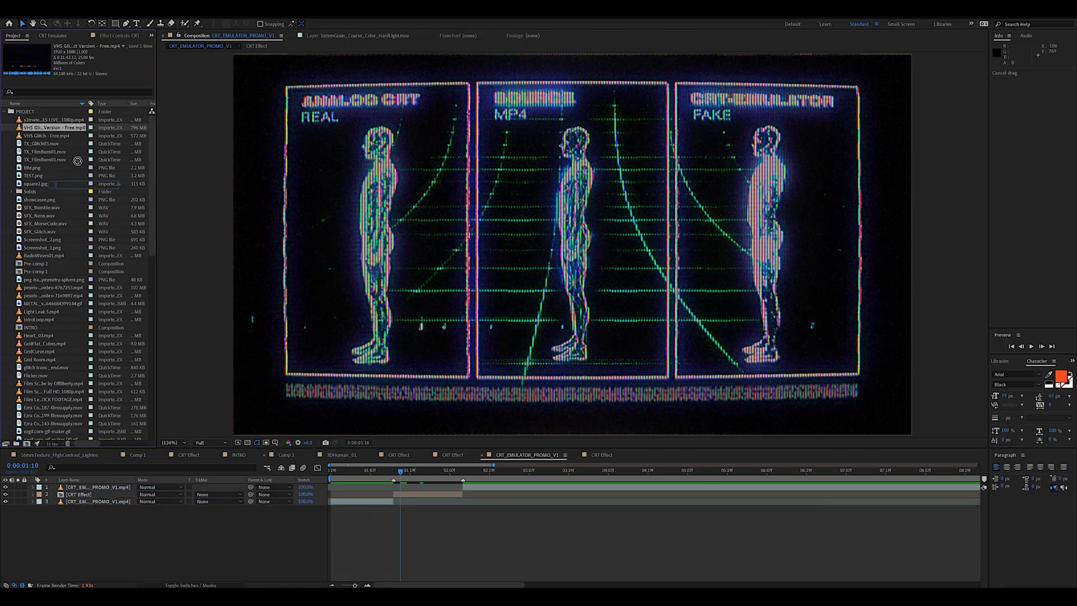
pyautogui.doubleClick(117, 496)
pyautogui.scroll(-3, 117, 500)
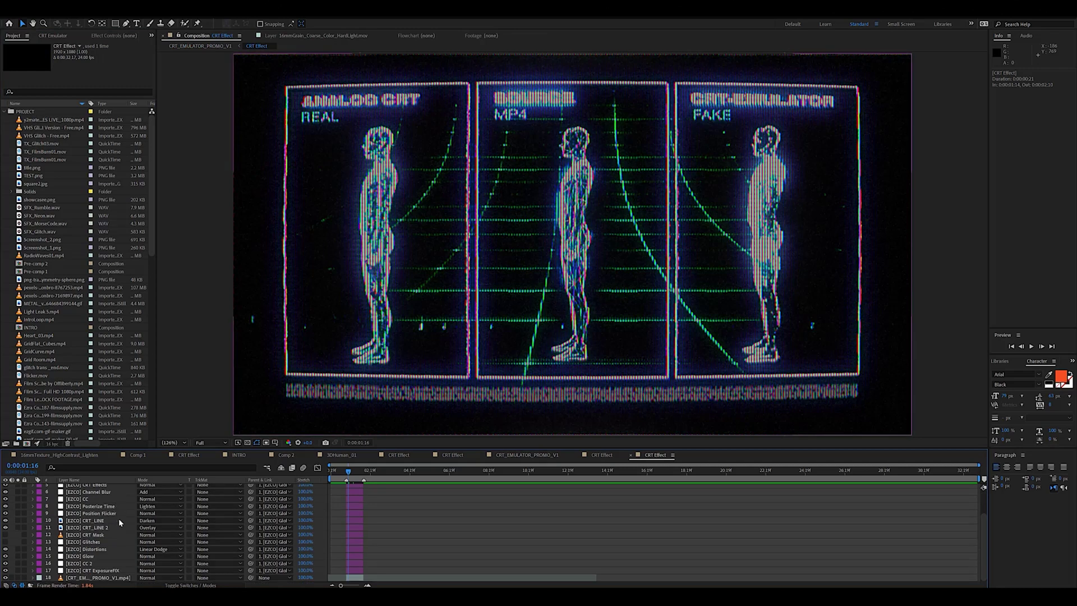
pyautogui.moveTo(54, 128); pyautogui.dragTo(363, 572)
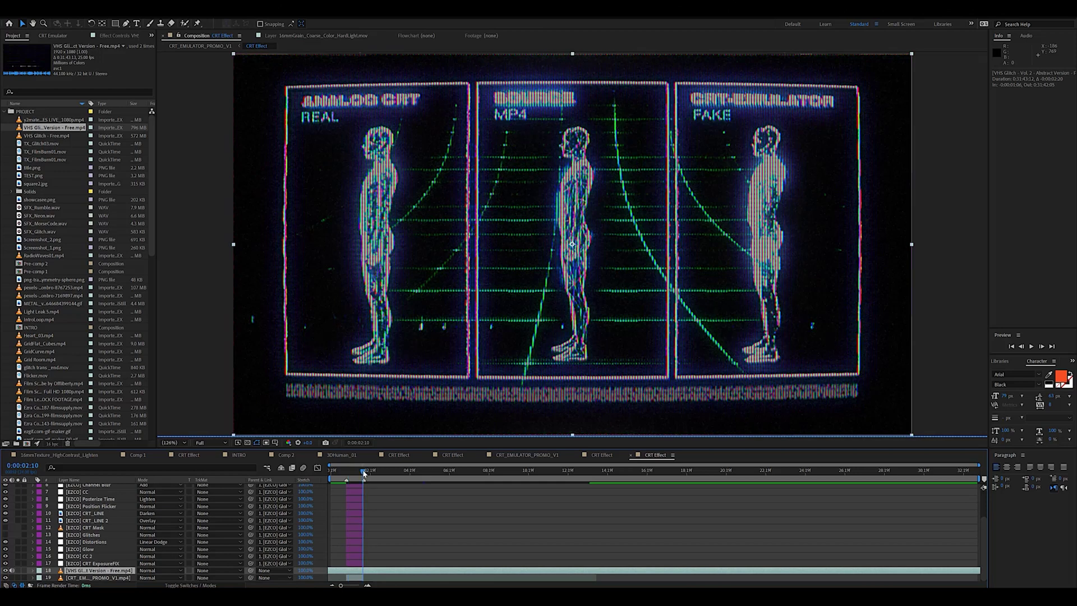
# Split the VHS Glitch layer at 0:00:02:11, where the CRT adjustment layers end.
pyautogui.click(367, 585)
pyautogui.moveTo(387, 585)
pyautogui.mouseDown()
pyautogui.moveTo(376, 586)
pyautogui.moveTo(395, 586)
pyautogui.mouseUp()
pyautogui.scroll(5, 387, 569)
pyautogui.moveTo(811, 477); pyautogui.dragTo(823, 477)
pyautogui.press('n')
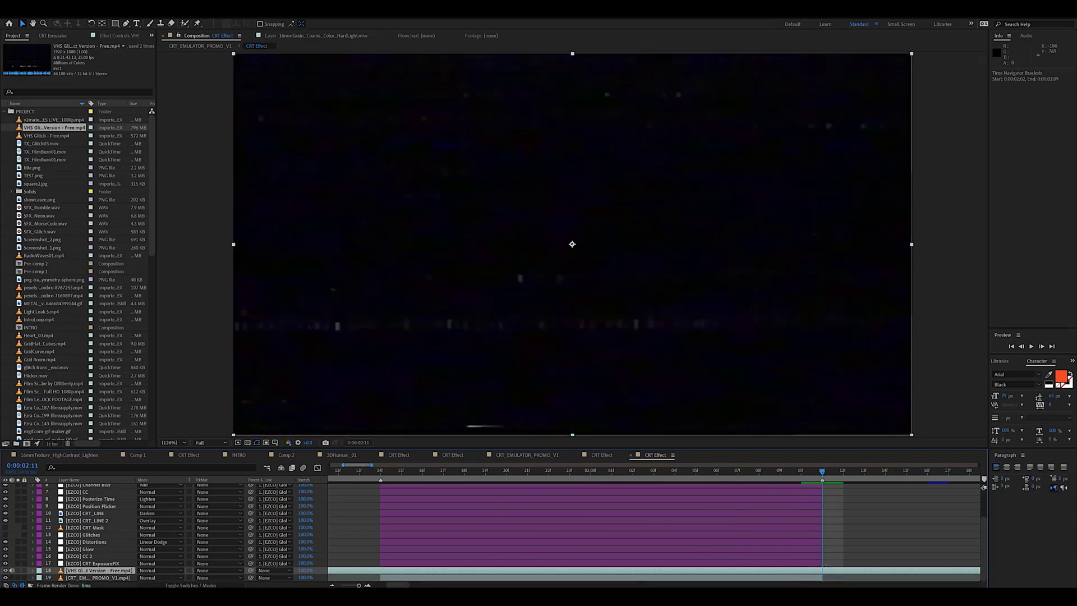
pyautogui.hotkey('ctrl', 'shift', 'd')
# Split the VHS Glitch layer at 0:00:01:14 and delete the pieces before and after the effect segment.
pyautogui.moveTo(670, 474); pyautogui.dragTo(381, 474)
pyautogui.click(391, 578)
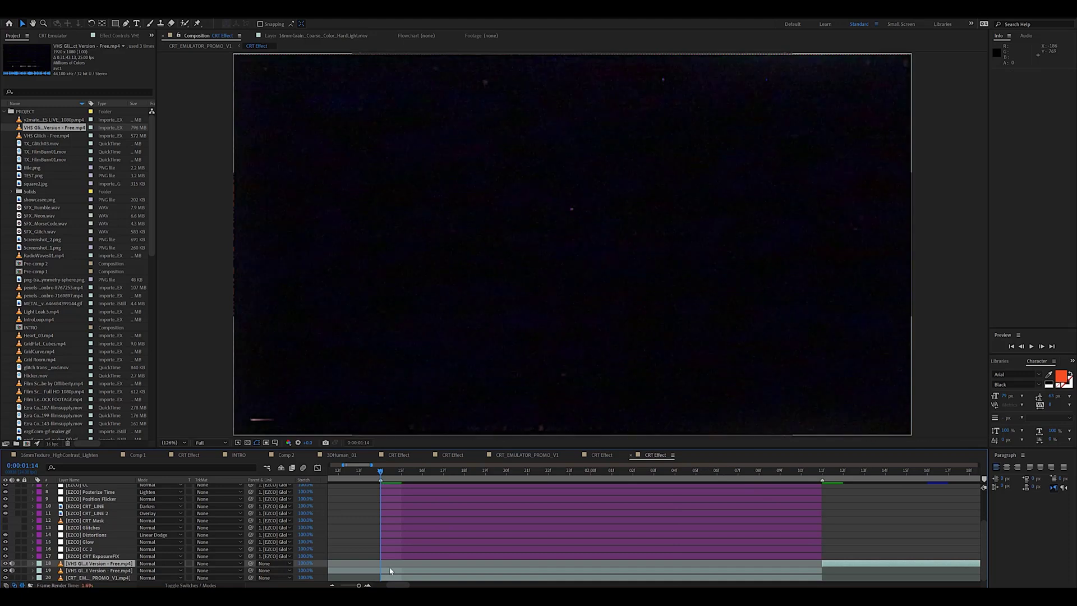
pyautogui.hotkey('ctrl', 'shift', 'd')
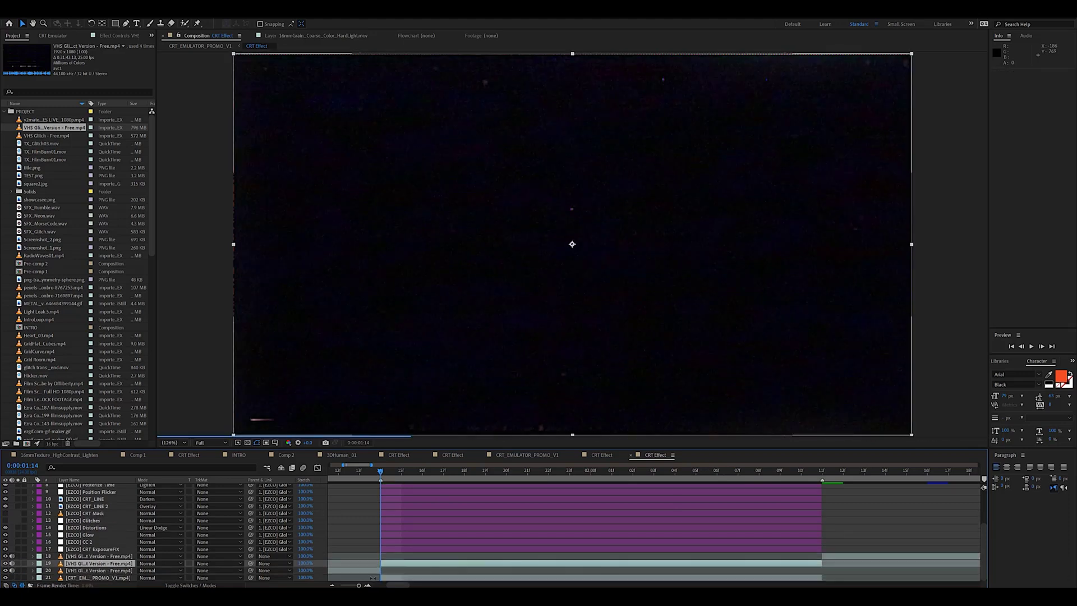
pyautogui.press('Delete')
pyautogui.click(848, 563)
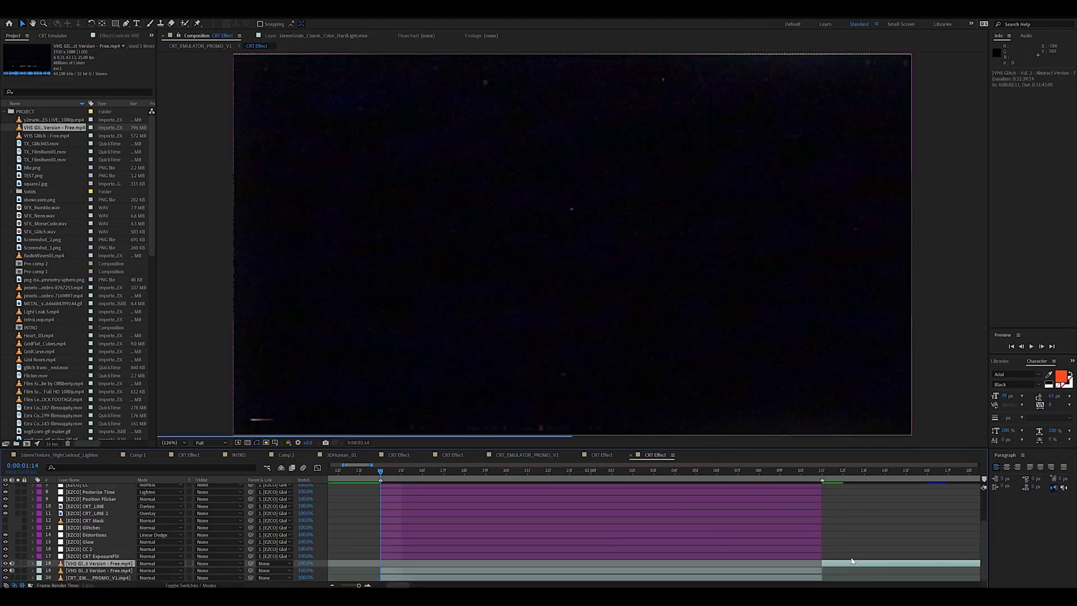
pyautogui.press('Delete')
# Apply the Lumetri Color effect to the trimmed VHS Glitch layer, with the frame at 0:00:01:22 in view.
pyautogui.scroll(-3, 483, 543)
pyautogui.click(462, 571)
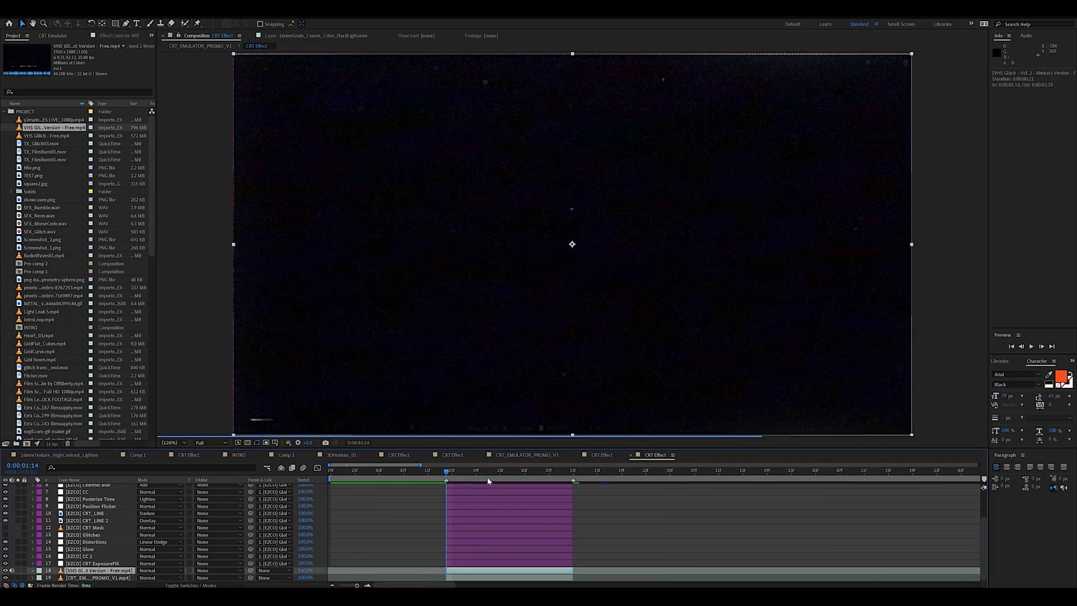
pyautogui.click(494, 471)
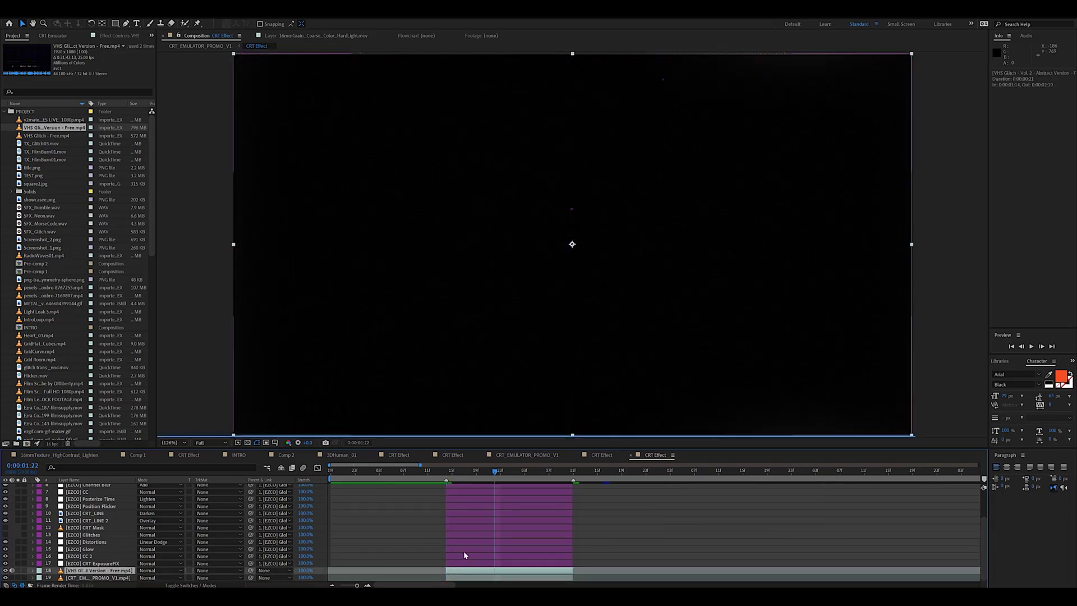
pyautogui.press(',')
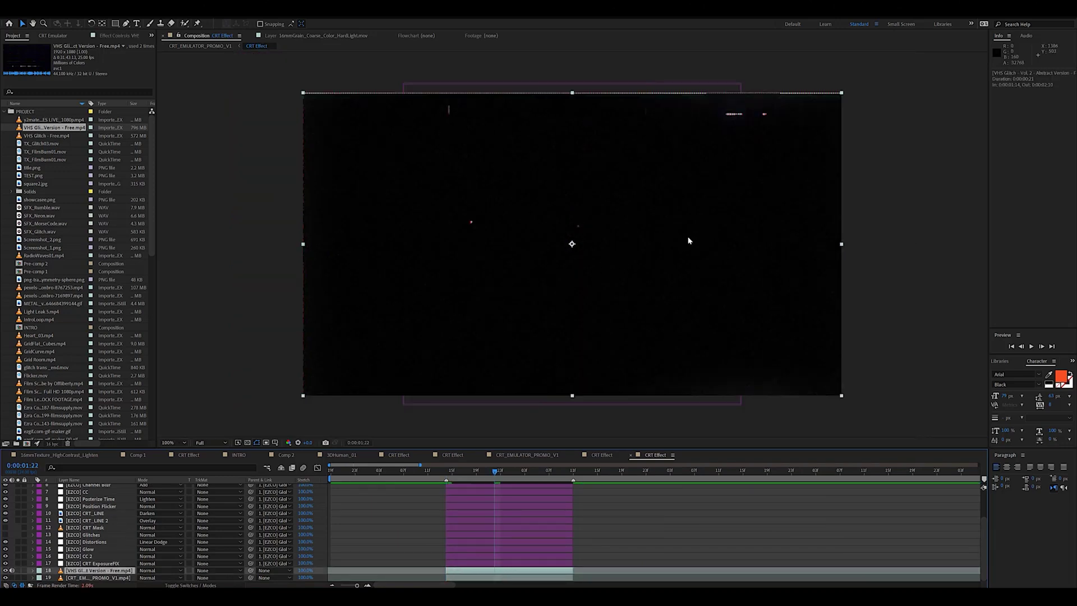
pyautogui.click(157, 571)
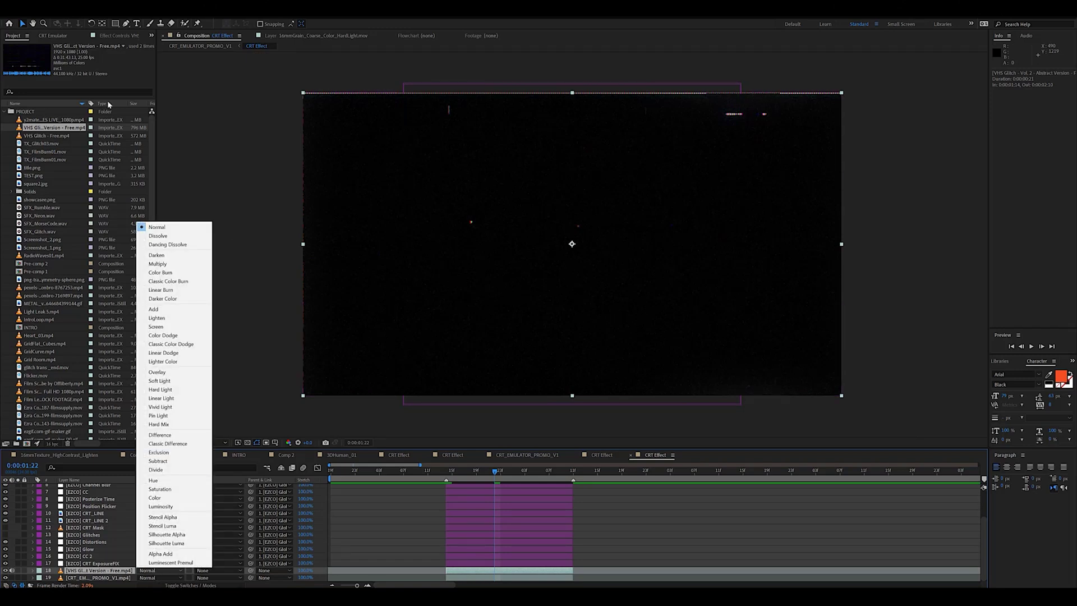
pyautogui.click(83, 14)
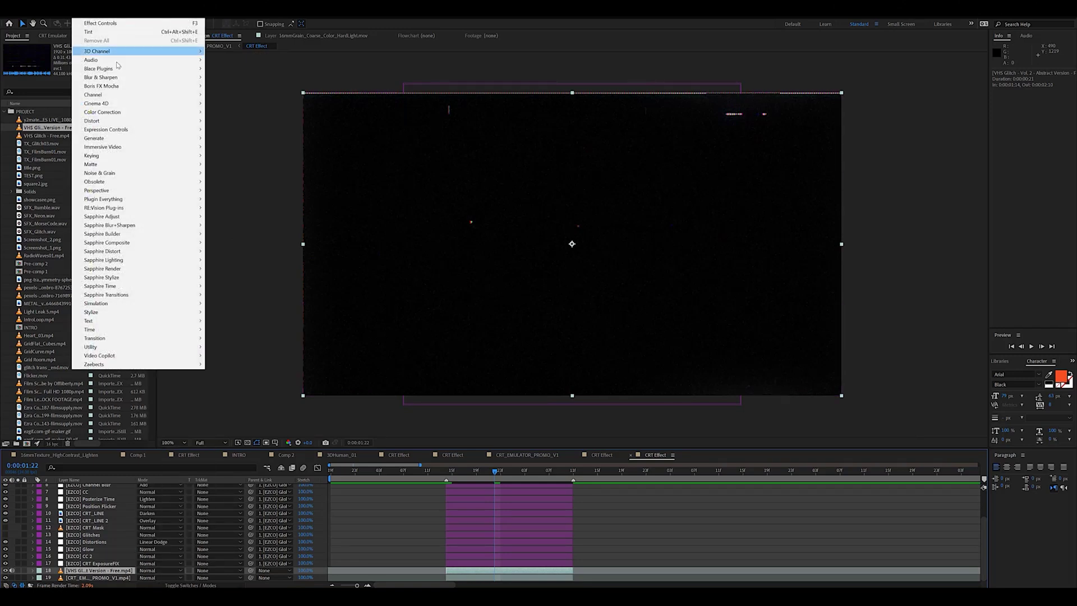
pyautogui.moveTo(127, 114)
pyautogui.click(236, 338)
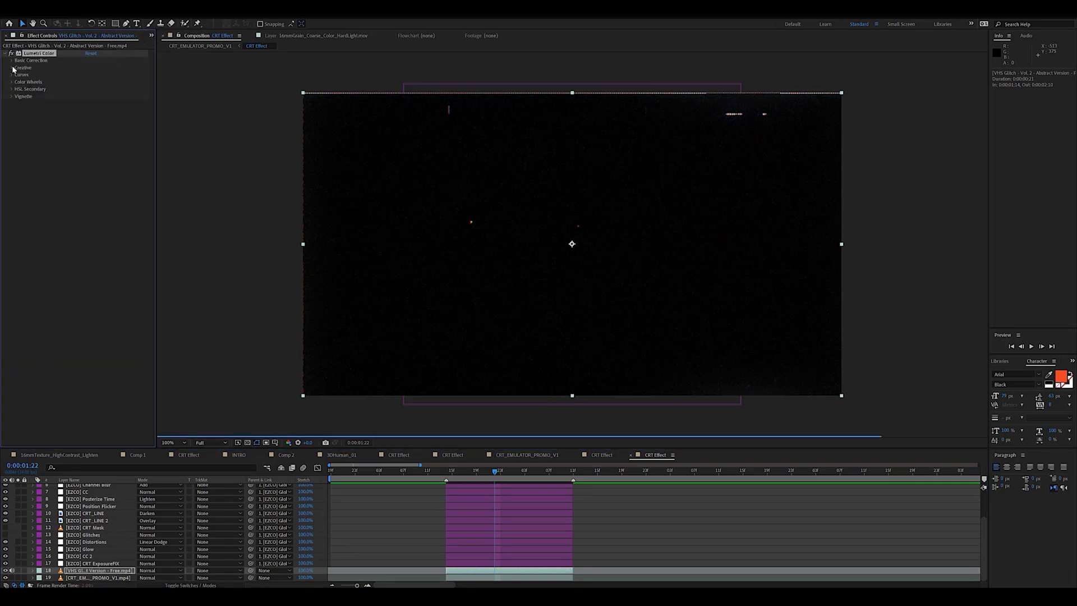
# Raise the Shadows and set Blacks to 25 in Lumetri Color's Basic Correction for the VHS Glitch layer.
pyautogui.click(12, 61)
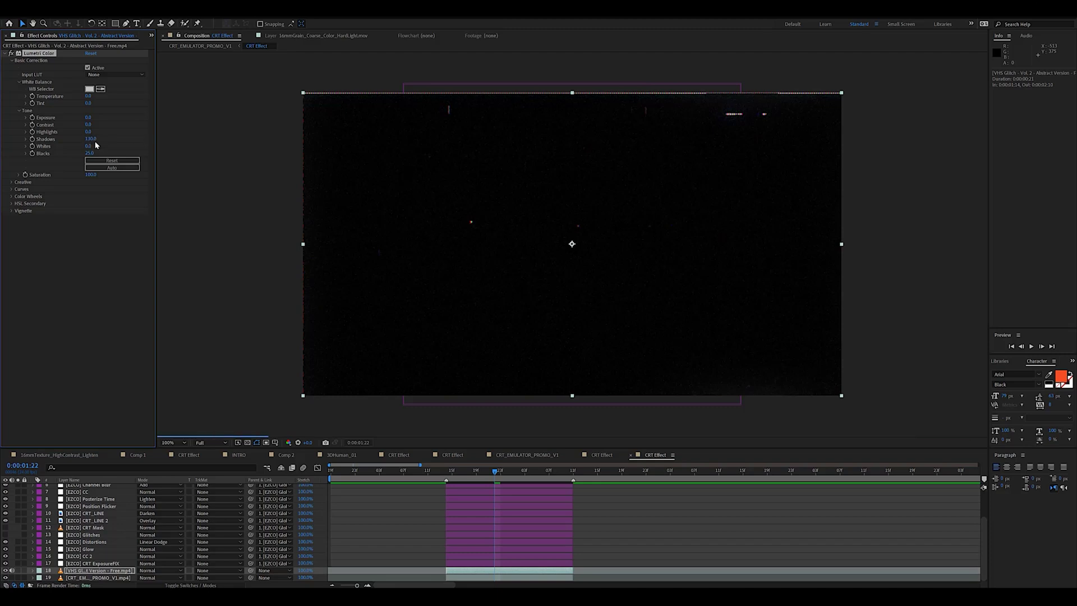
pyautogui.click(92, 140)
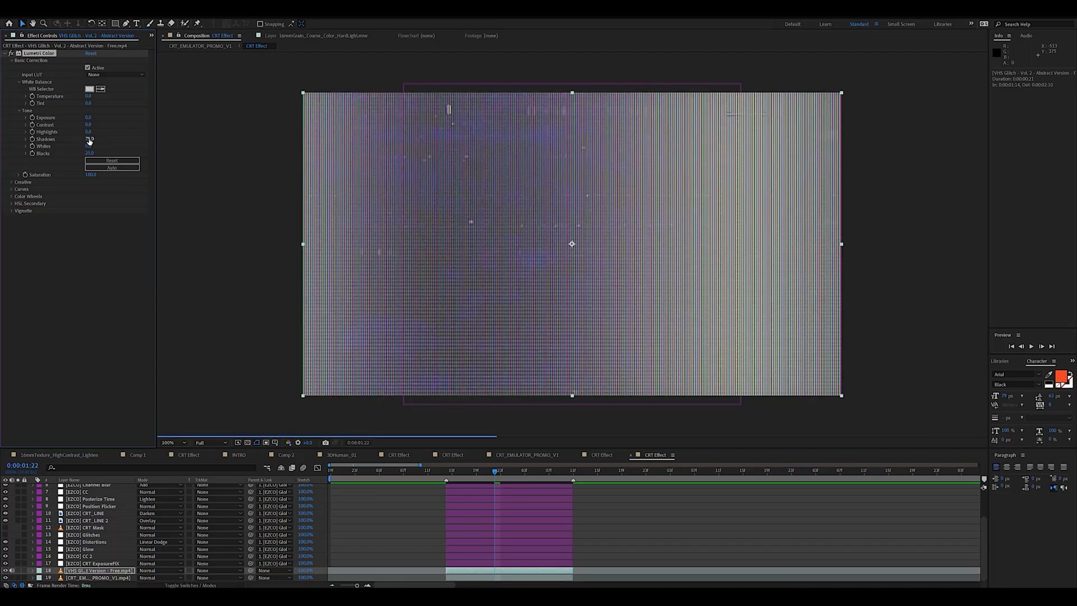
pyautogui.click(90, 140)
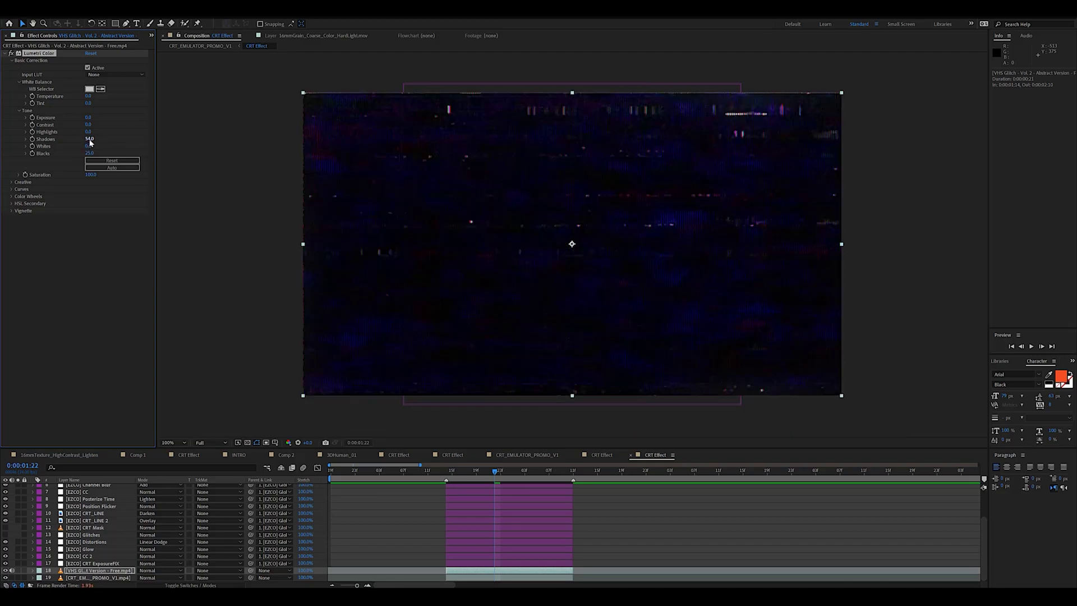
# Tint the VHS Glitch layer's highlights and shadows toward cyan using Lumetri Color's split toning.
pyautogui.click(12, 182)
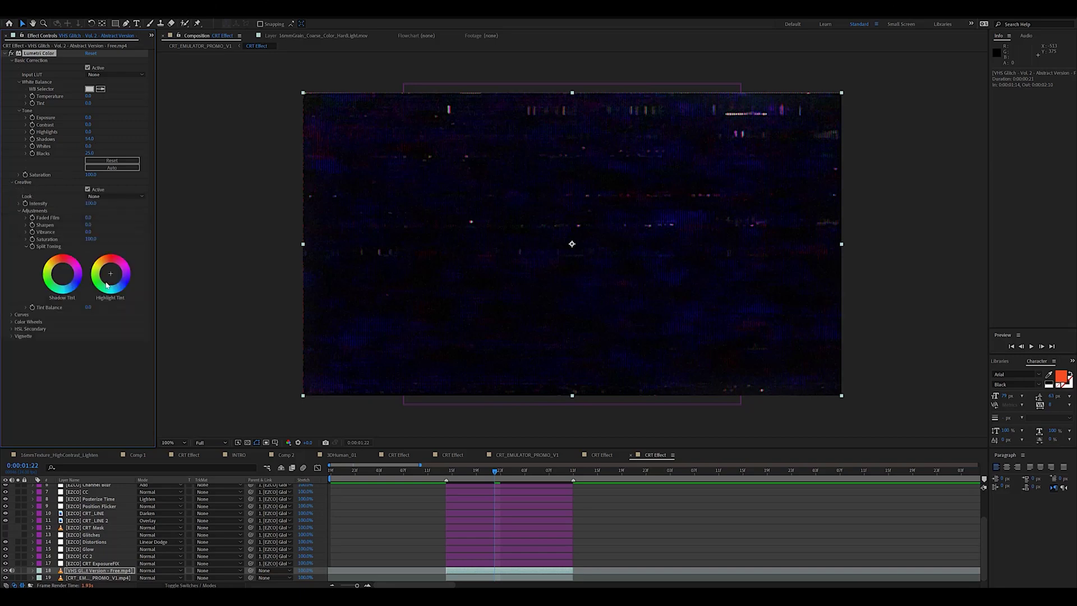
pyautogui.moveTo(106, 285); pyautogui.dragTo(65, 281)
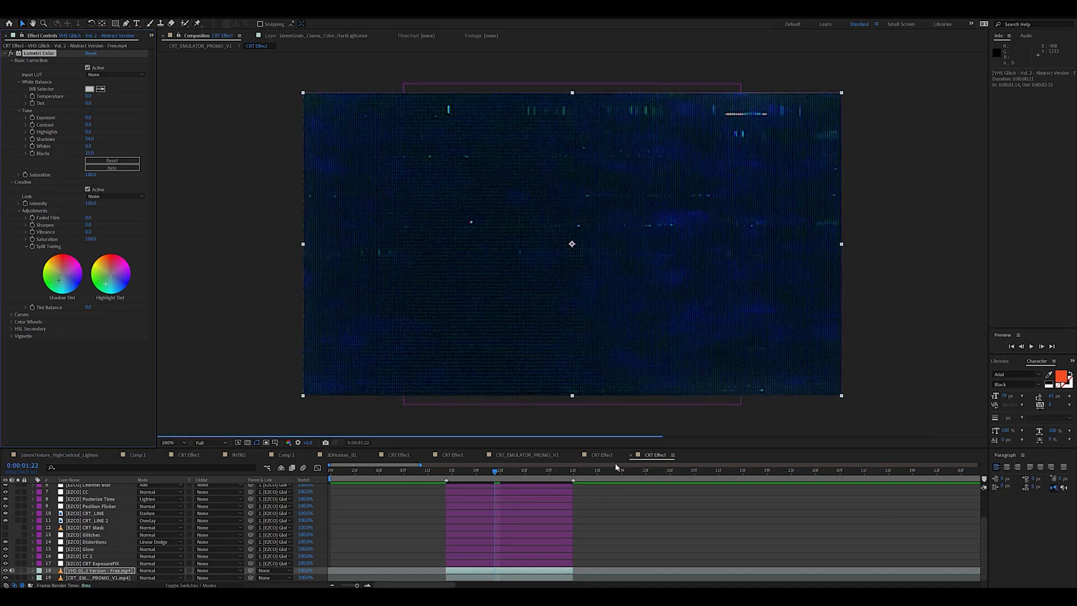
pyautogui.moveTo(62, 283); pyautogui.dragTo(112, 283)
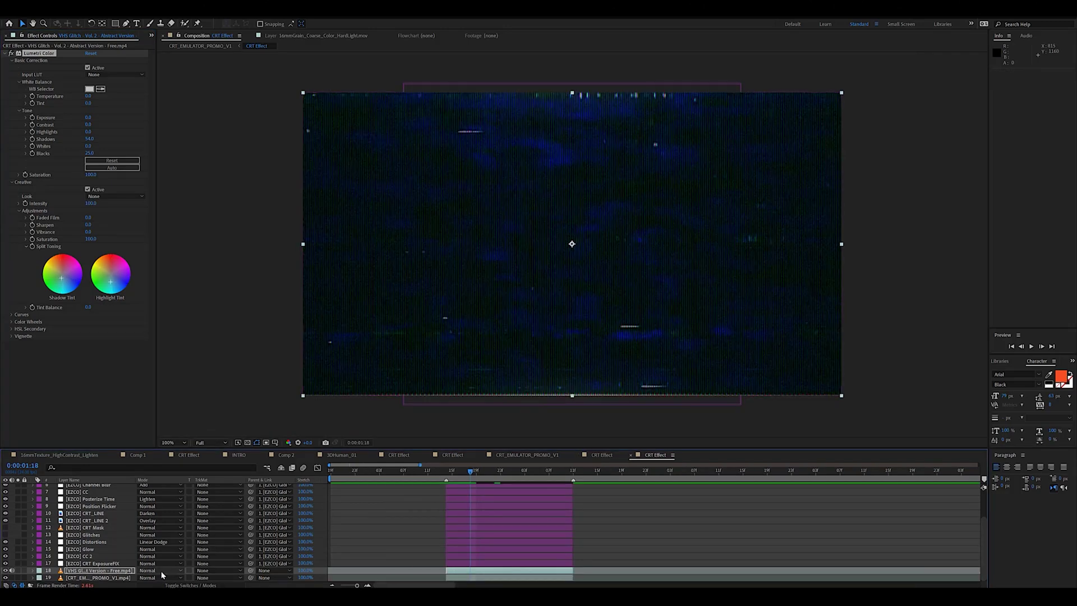
# Try the Screen blending mode on the VHS Glitch layer and check it in the CRT_EMULATOR_PROMO_V1 composition.
pyautogui.click(161, 571)
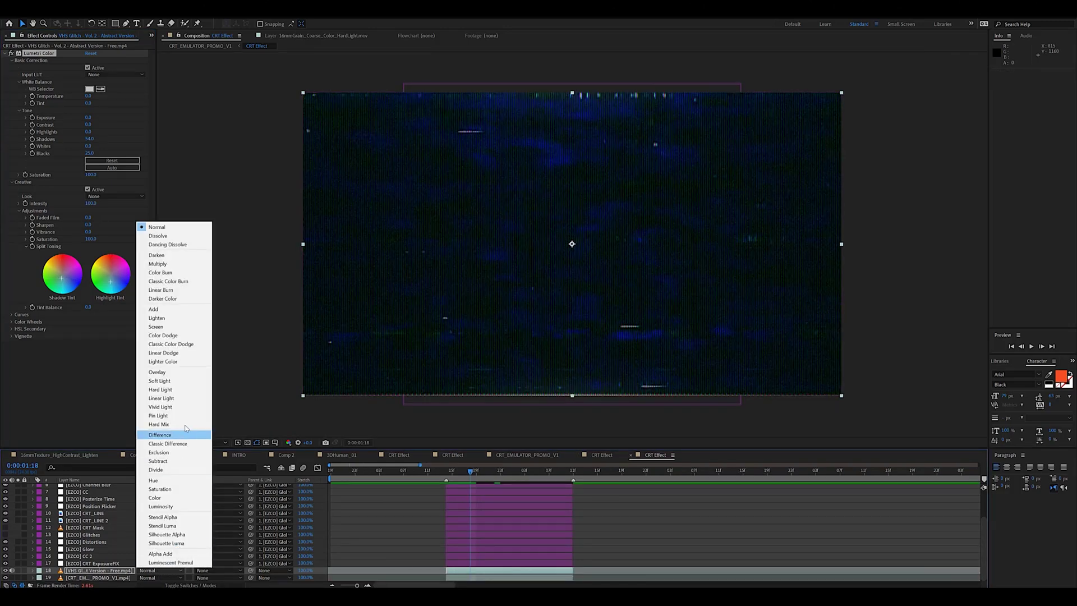
pyautogui.click(175, 327)
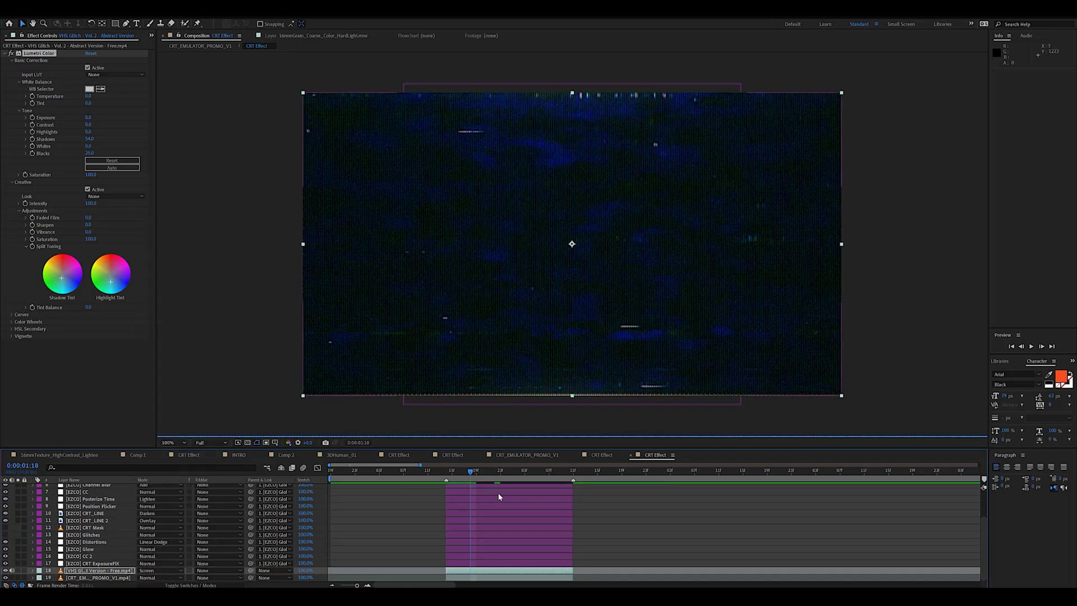
pyautogui.click(533, 455)
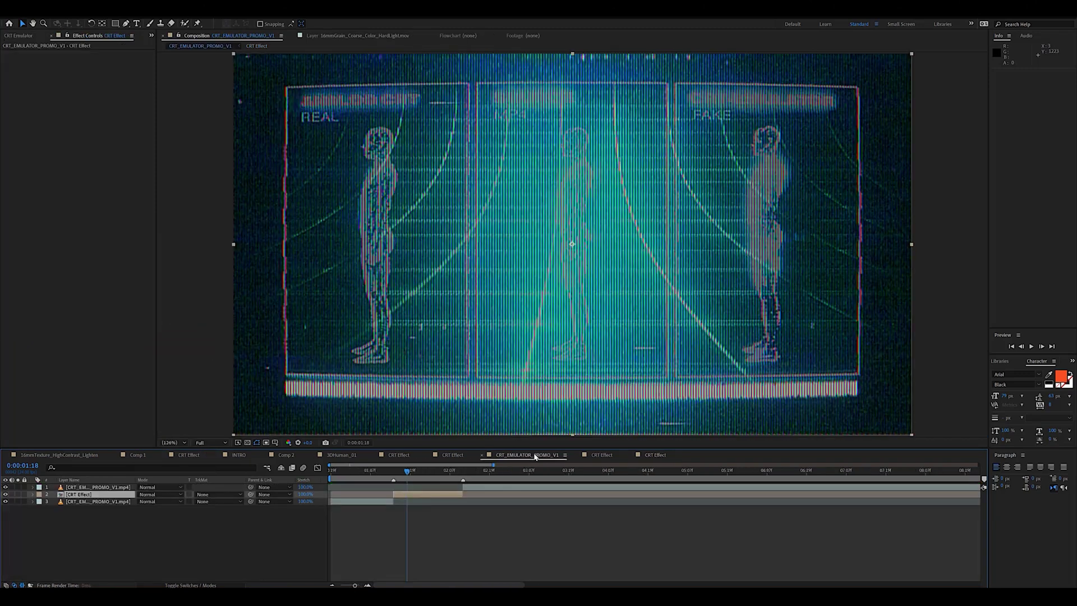
pyautogui.click(653, 455)
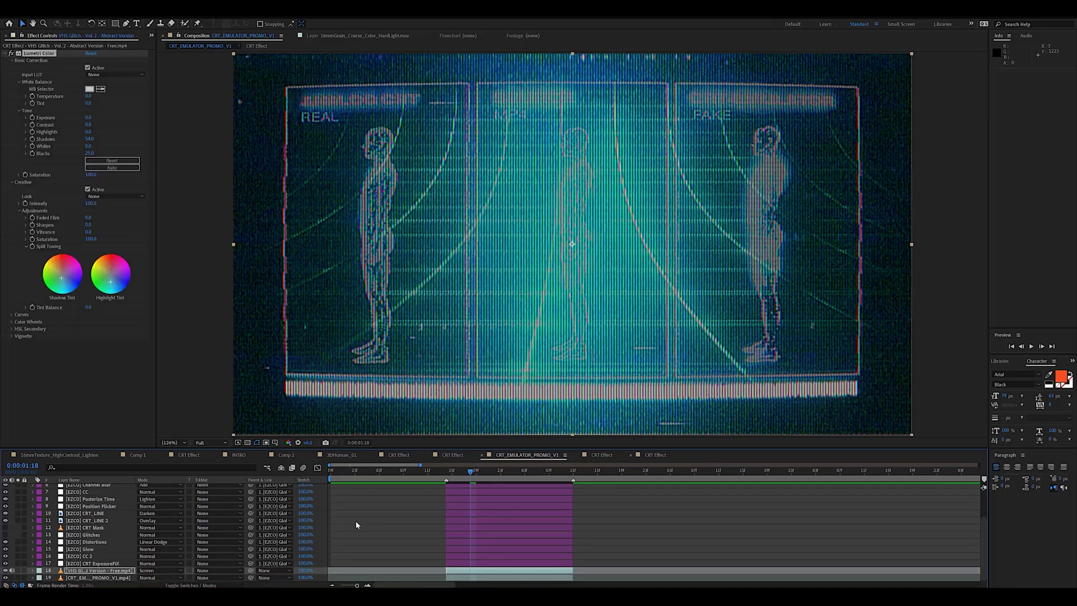
# Try Subtract, settle on Exclusion as the VHS Glitch layer's blending mode, and preview it in the CRT_EMULATOR_PROMO_V1 composition.
pyautogui.click(161, 571)
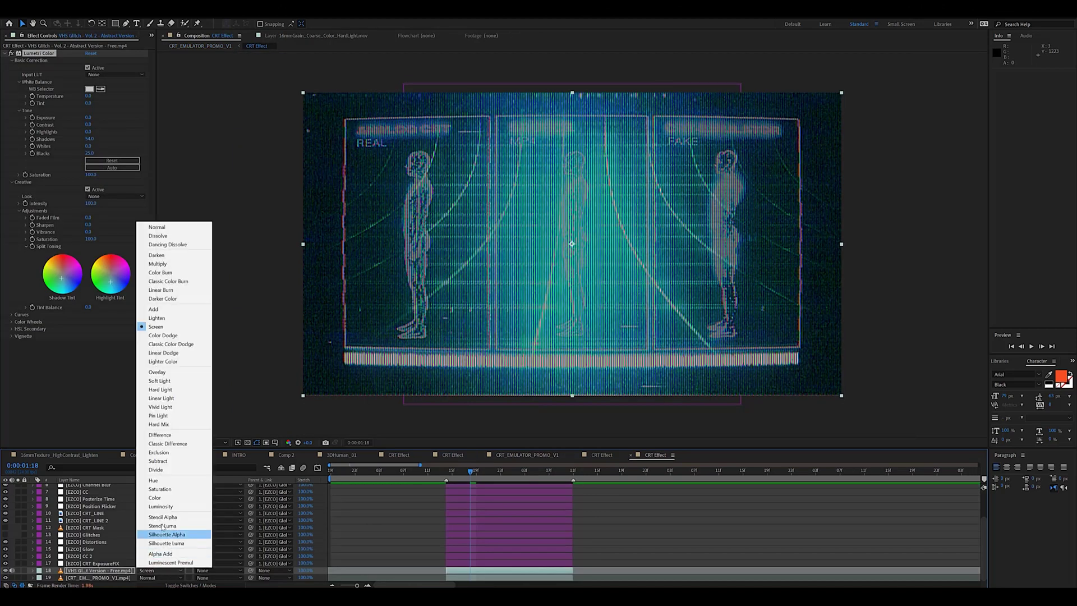
pyautogui.click(158, 461)
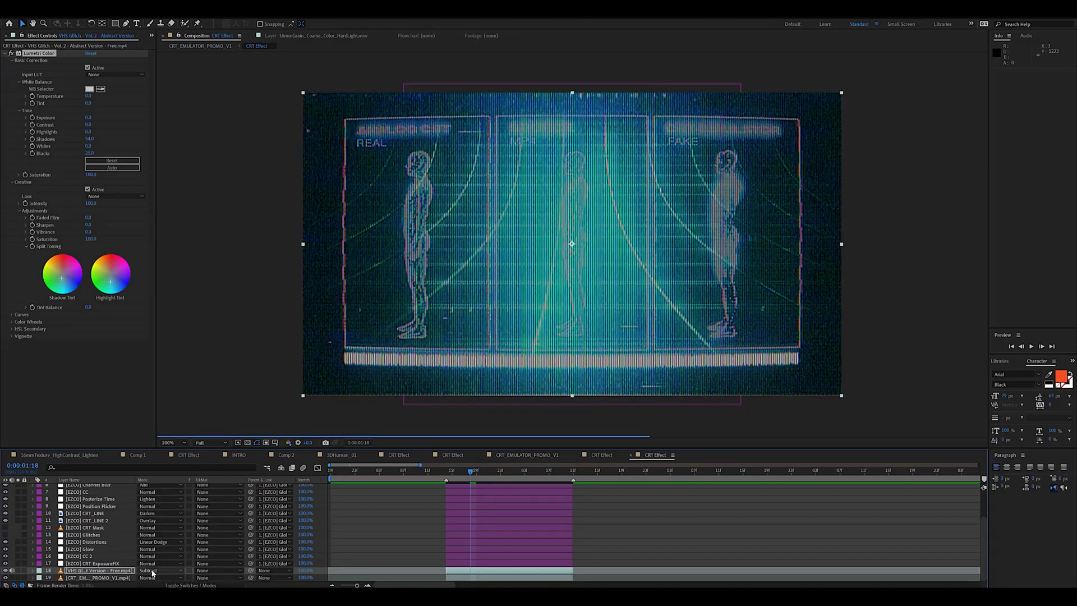
pyautogui.click(152, 573)
pyautogui.click(160, 452)
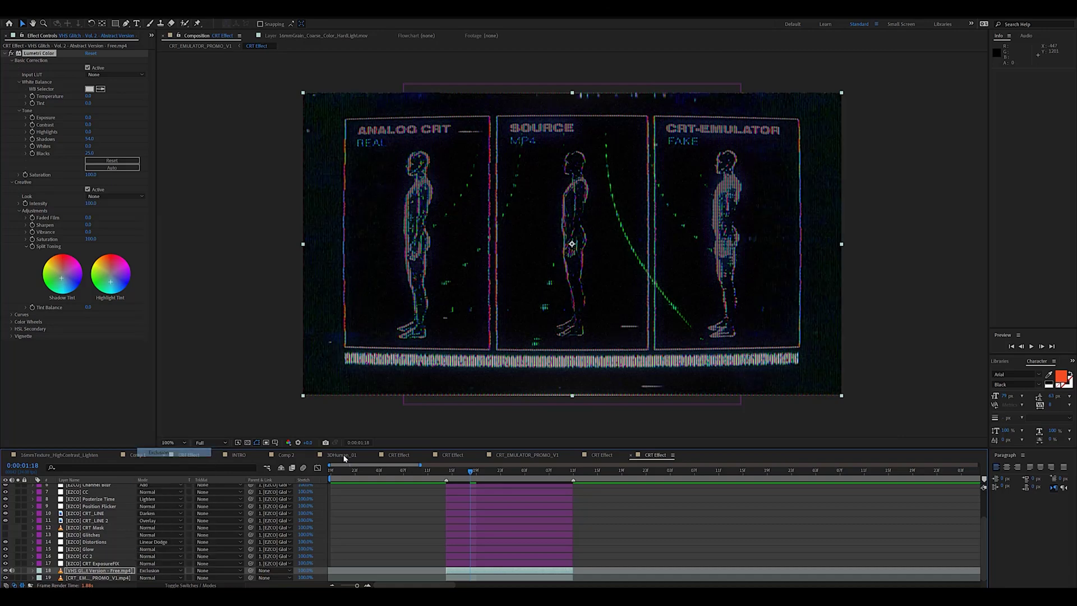
pyautogui.click(508, 455)
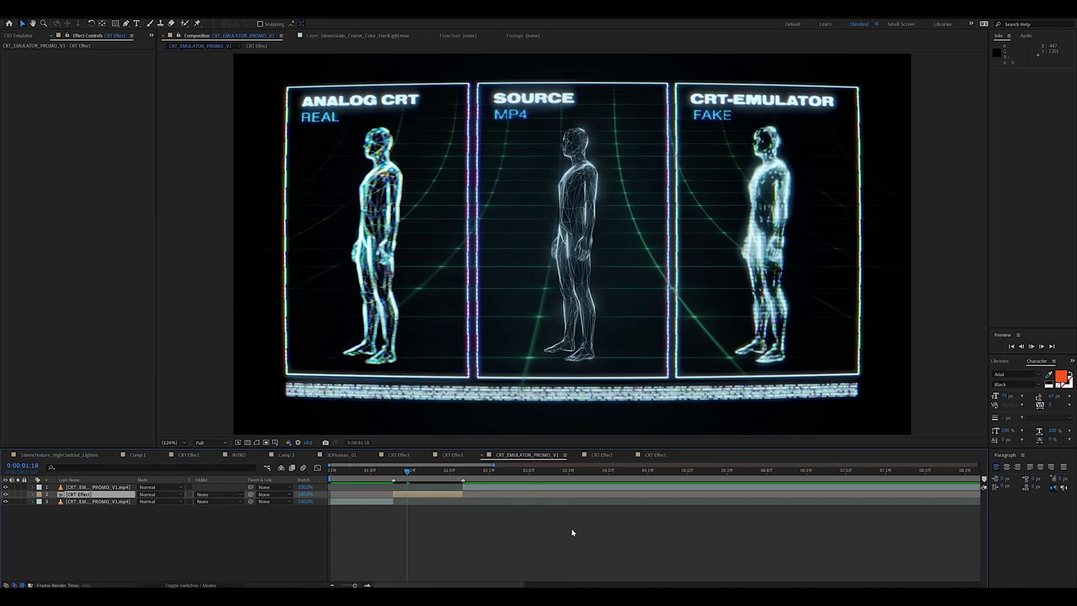
pyautogui.press('space')
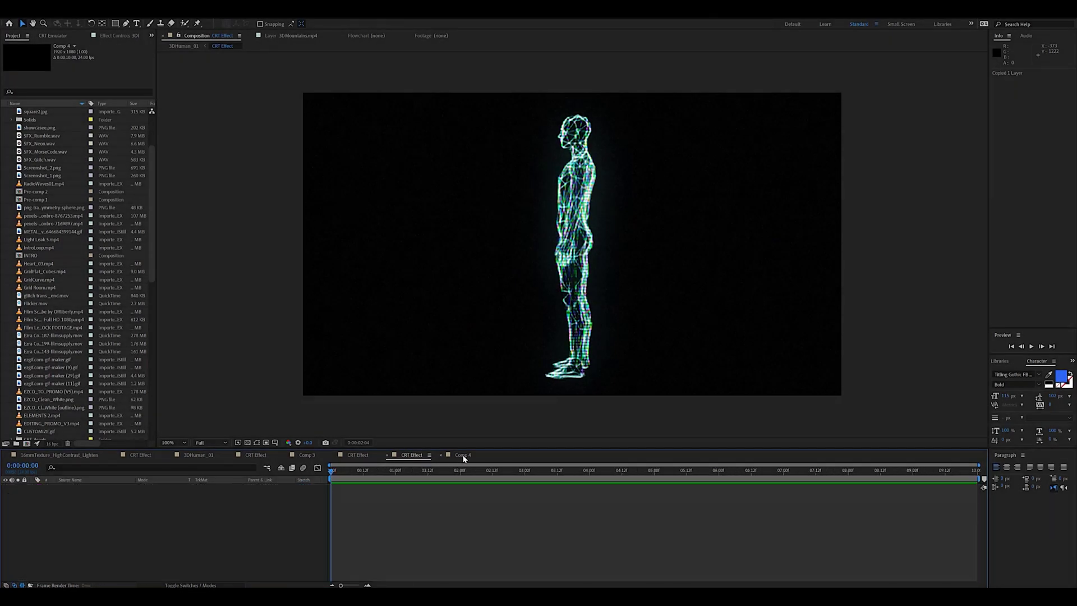
# Paste the copied 3DHuman_01.mp4 layer into Comp 4 and apply CRT-Emulator's Style 1 to it.
pyautogui.hotkey('ctrl', 'v')
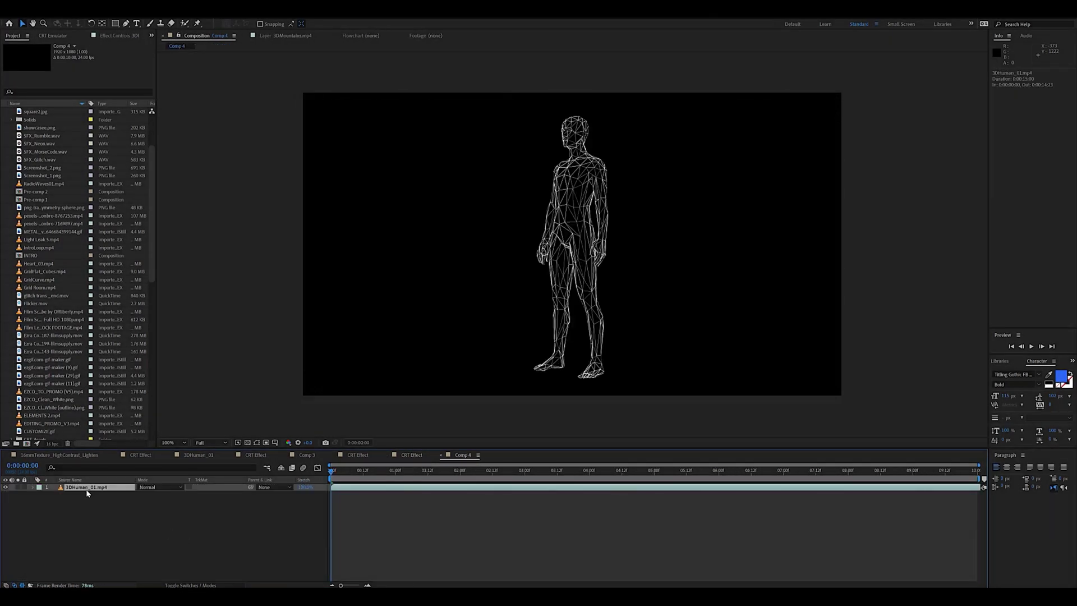
pyautogui.click(52, 36)
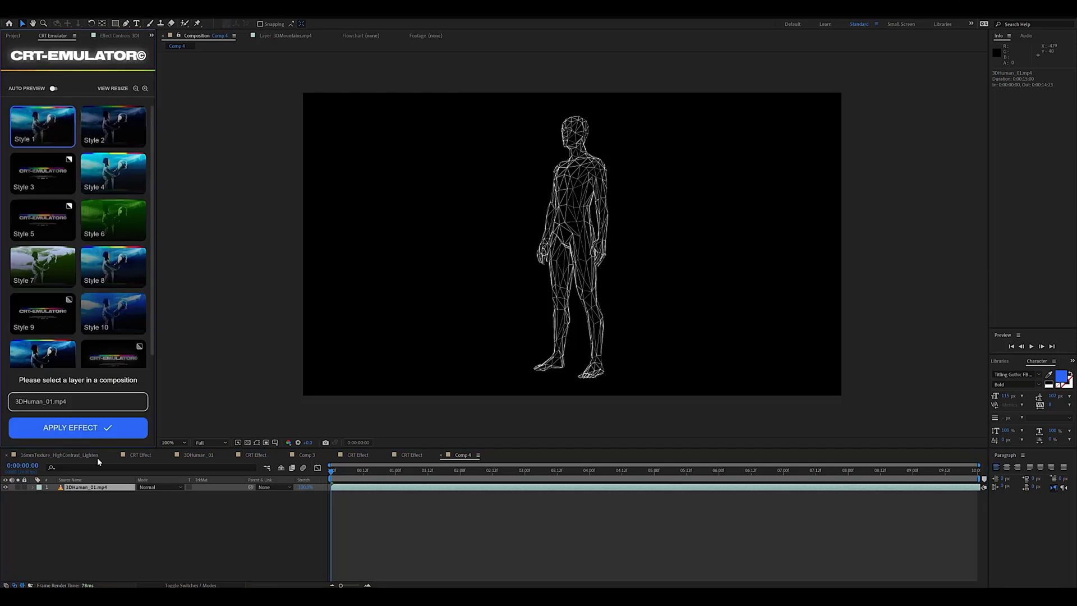
pyautogui.click(98, 430)
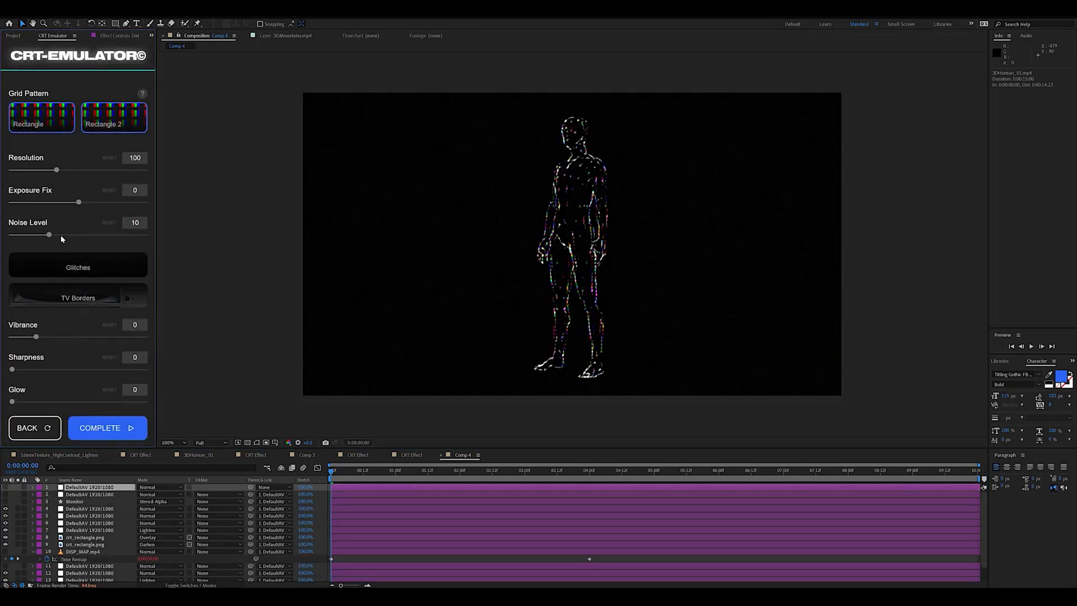
# Set the CRT effect's Exposure Fix to 100 and Resolution to 76, trying higher resolutions first.
pyautogui.moveTo(79, 202); pyautogui.dragTo(129, 202)
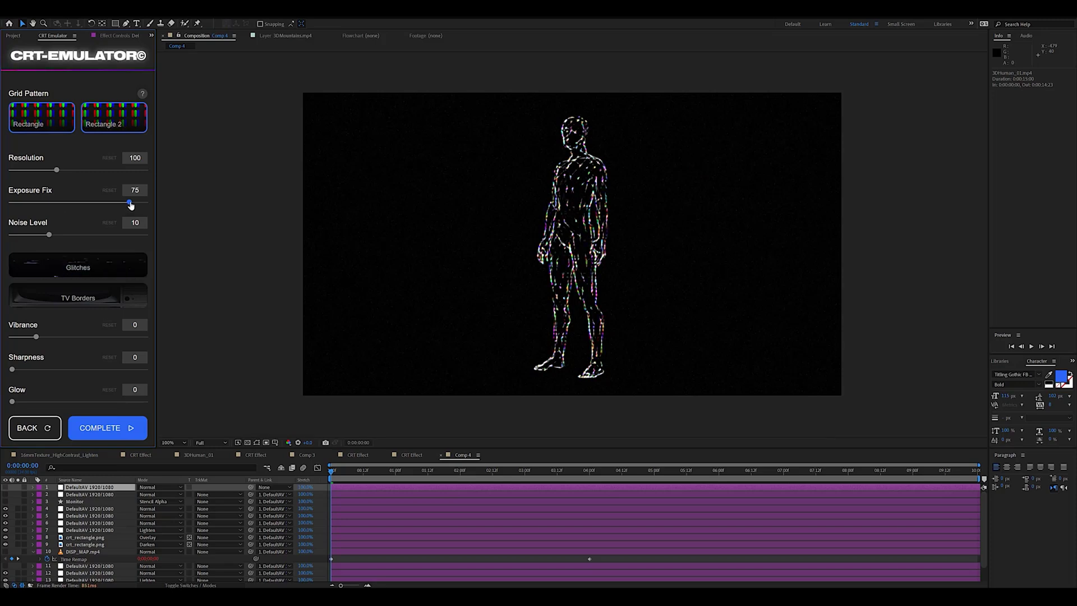
pyautogui.moveTo(130, 203); pyautogui.dragTo(172, 204)
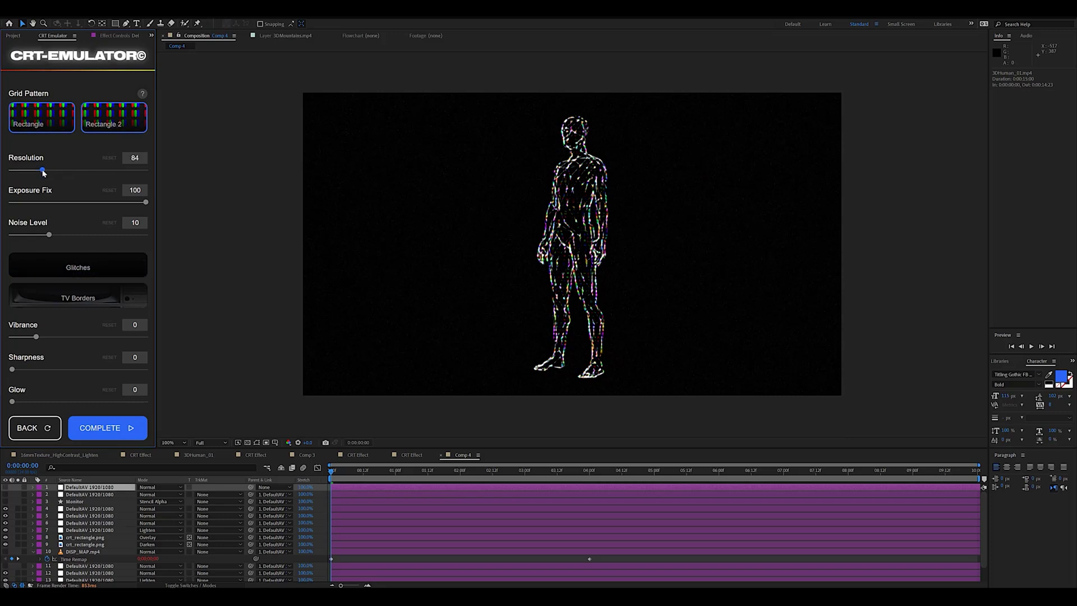
pyautogui.moveTo(43, 170); pyautogui.dragTo(134, 171)
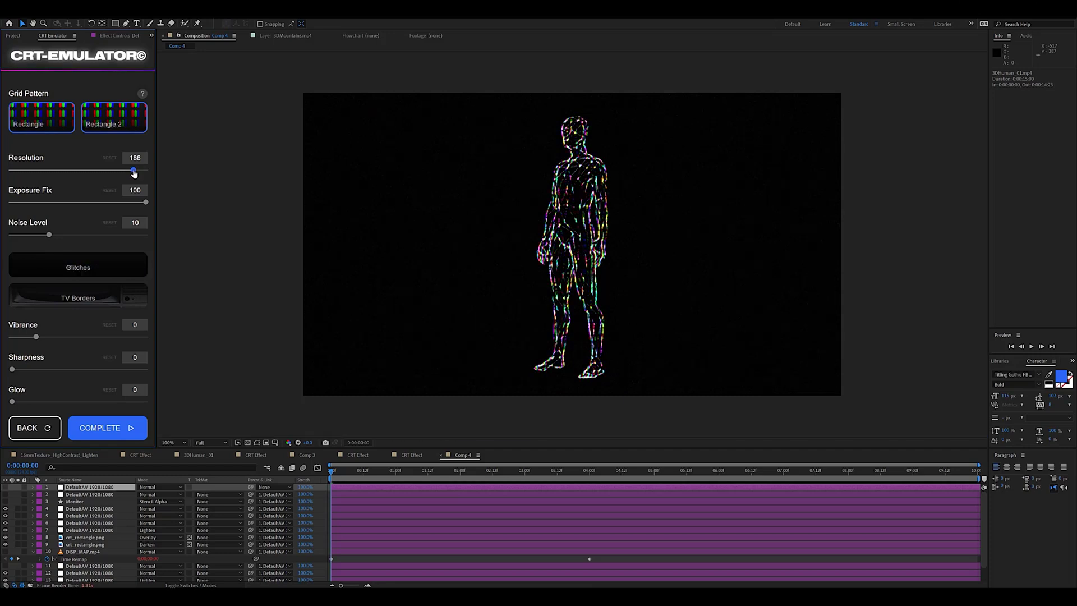
pyautogui.moveTo(134, 171); pyautogui.dragTo(41, 171)
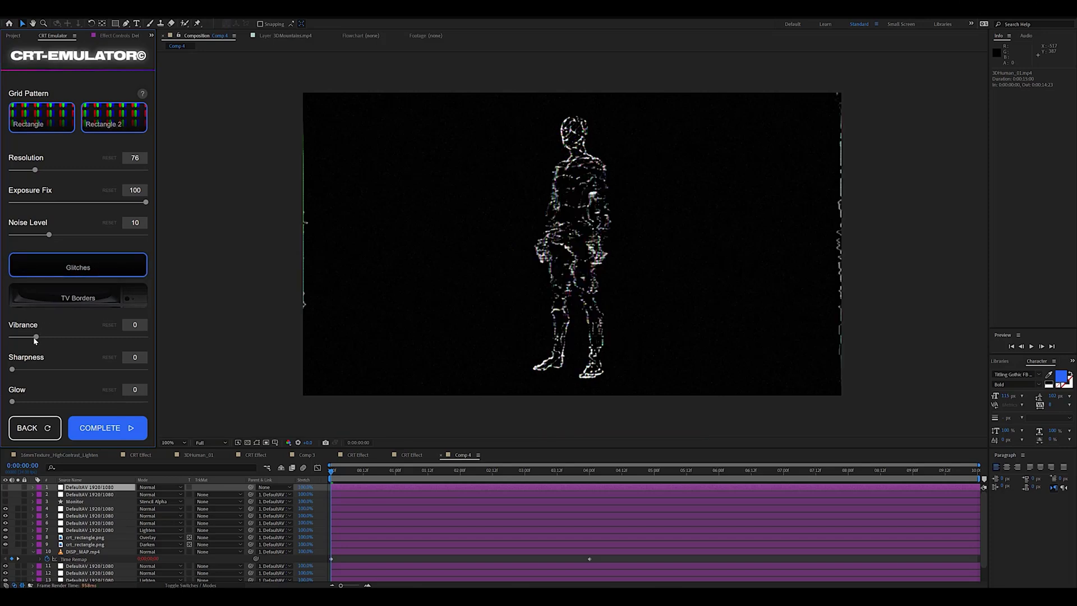
# Set Vibrance to 100, Sharpness to 132, Glow to 4 and Noise Level to 4, and complete the CRT effect.
pyautogui.moveTo(35, 336); pyautogui.dragTo(152, 340)
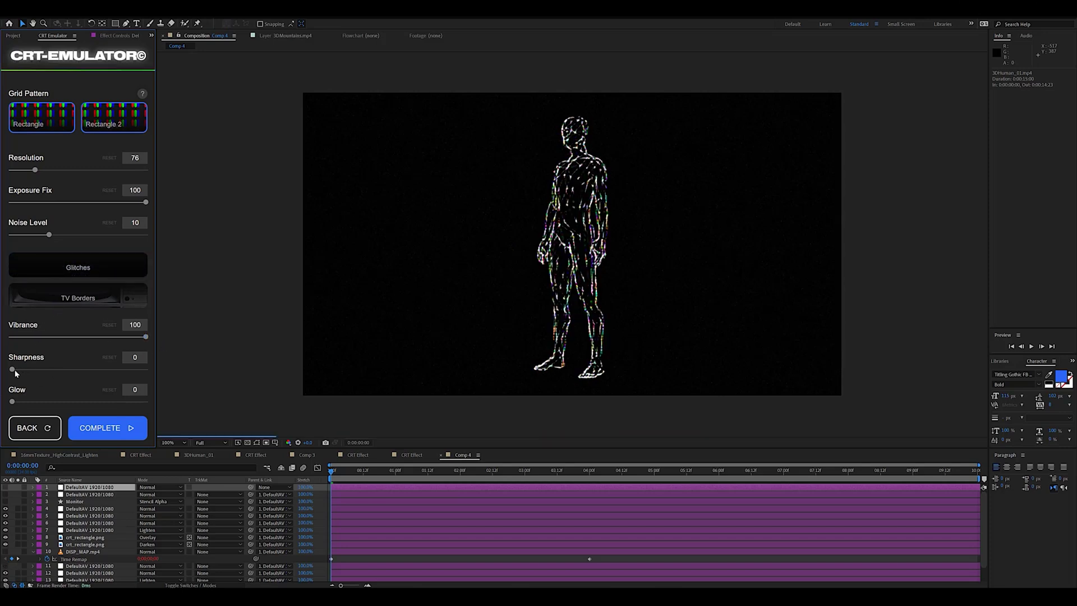
pyautogui.moveTo(12, 369); pyautogui.dragTo(59, 369)
pyautogui.click(101, 370)
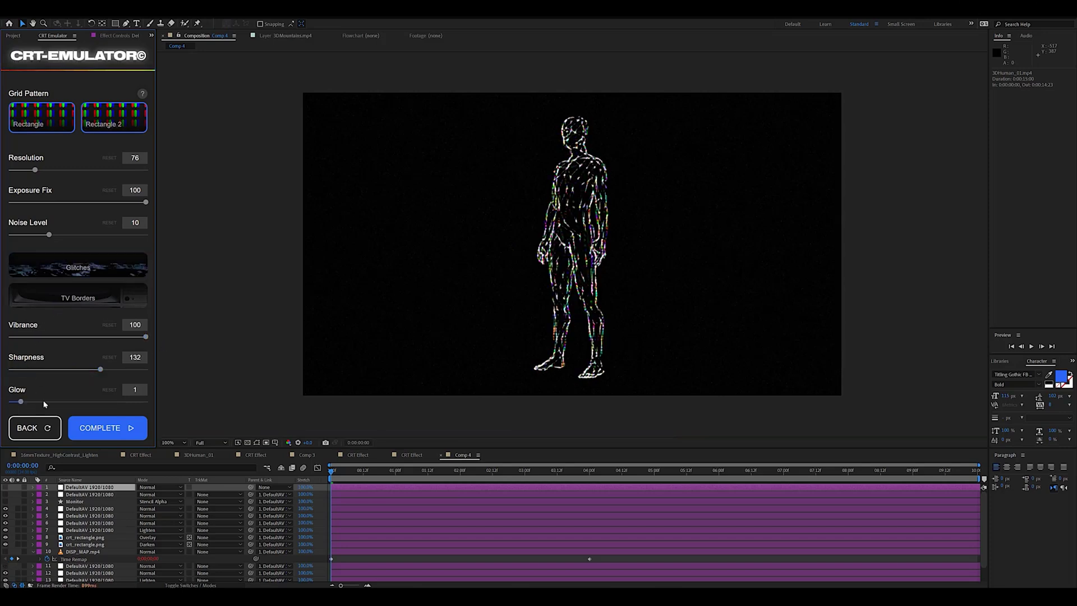
pyautogui.moveTo(24, 401); pyautogui.dragTo(48, 402)
pyautogui.moveTo(42, 234); pyautogui.dragTo(26, 235)
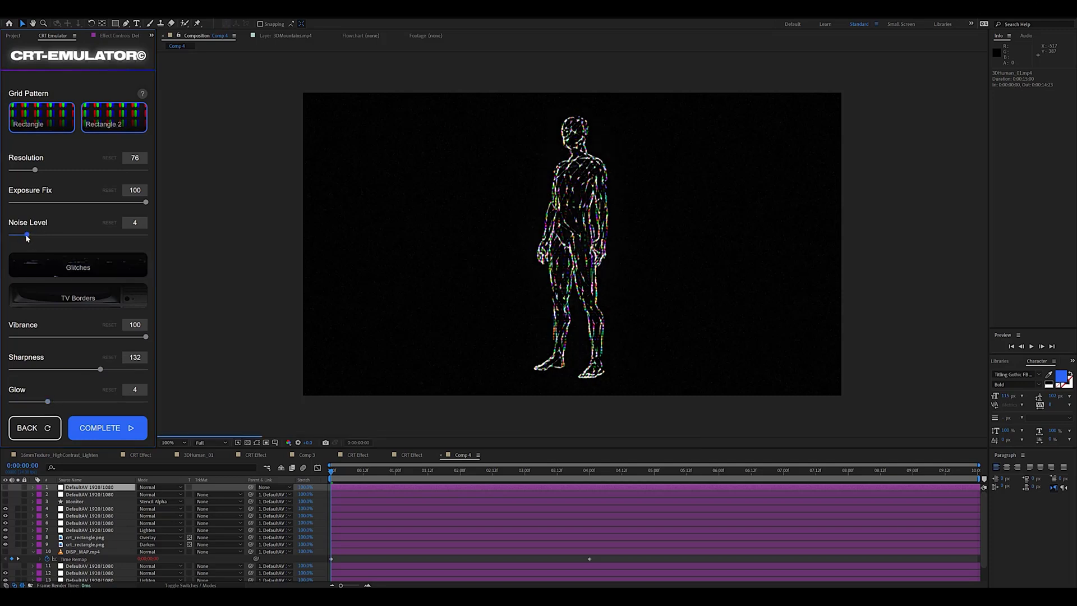
pyautogui.click(123, 429)
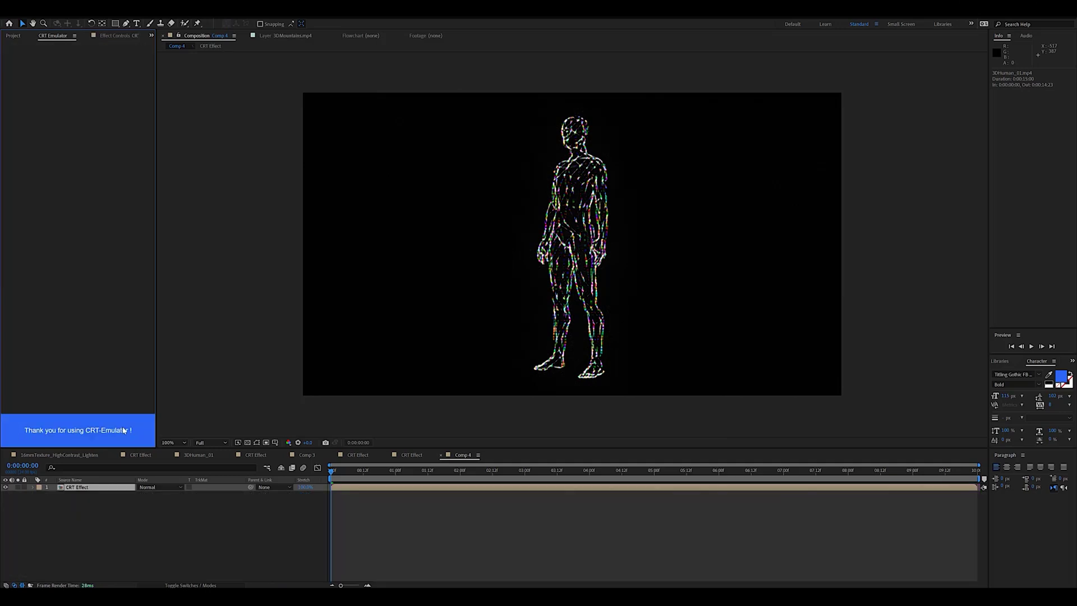
# Open Comp 4's CRT Effect precomposition and apply the Tint effect to the 3DHuman_01.mp4 layer inside it.
pyautogui.doubleClick(110, 488)
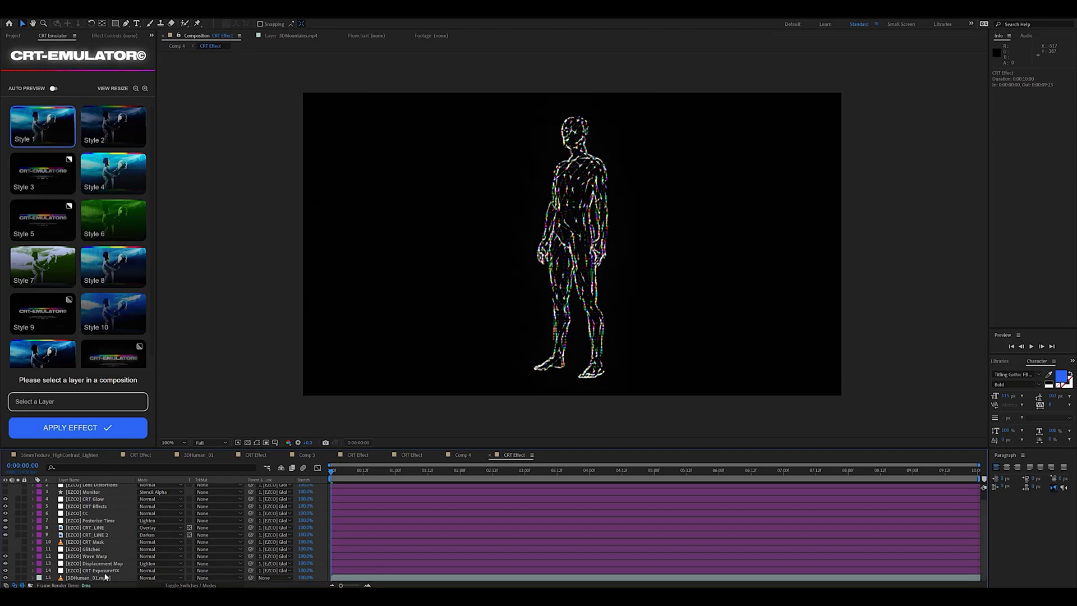
pyautogui.click(106, 578)
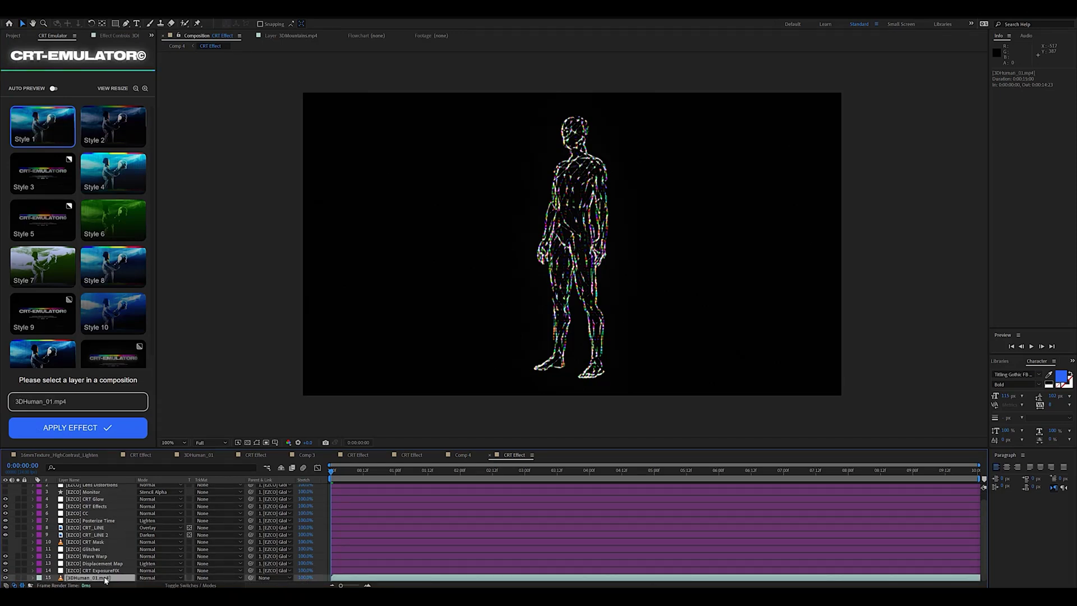
pyautogui.click(78, 14)
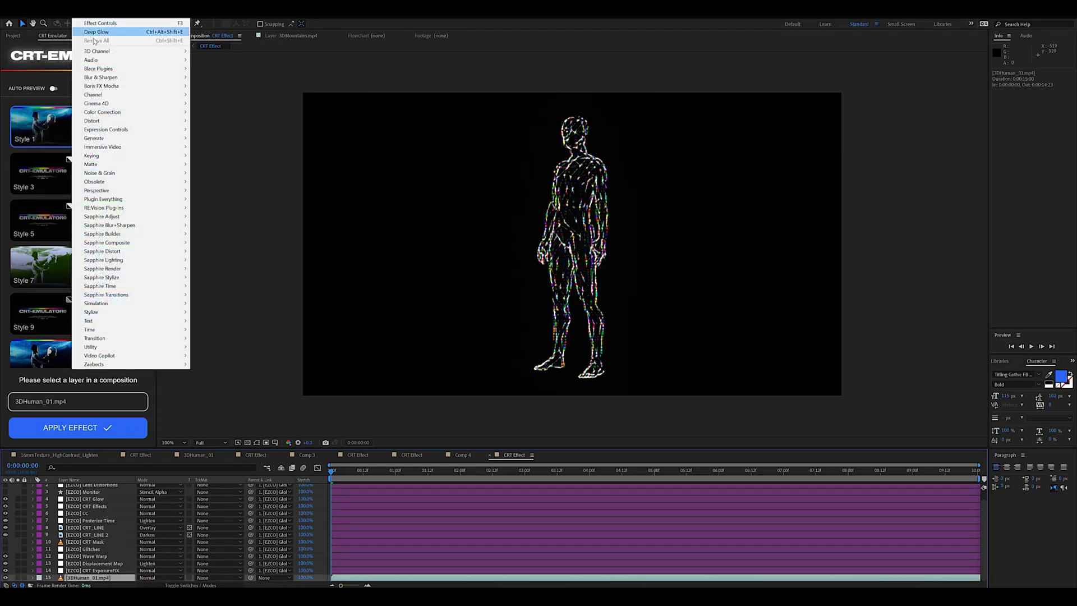
pyautogui.moveTo(130, 112)
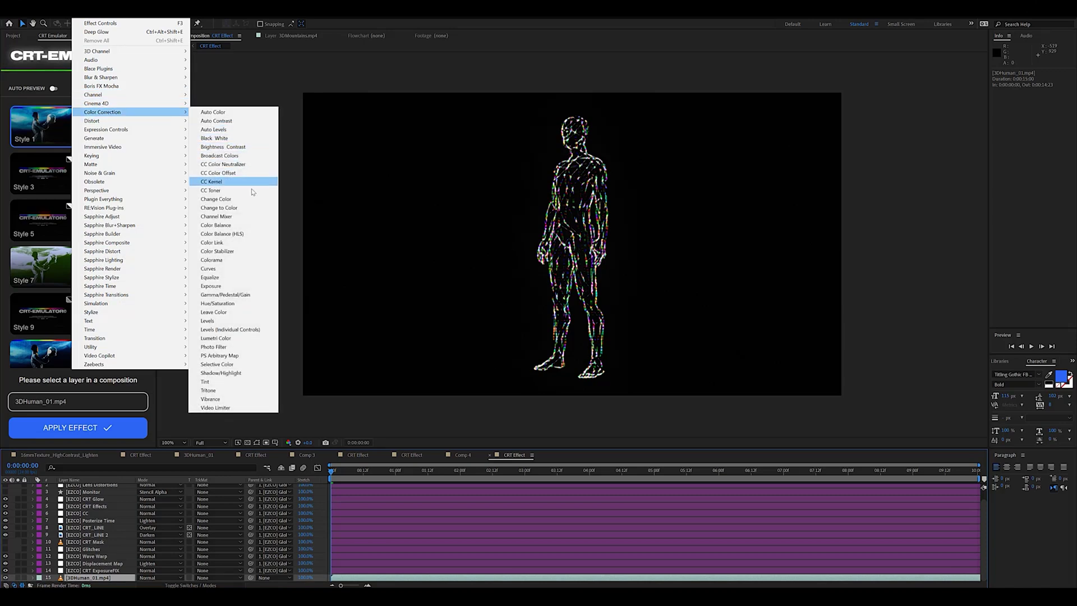
pyautogui.click(220, 380)
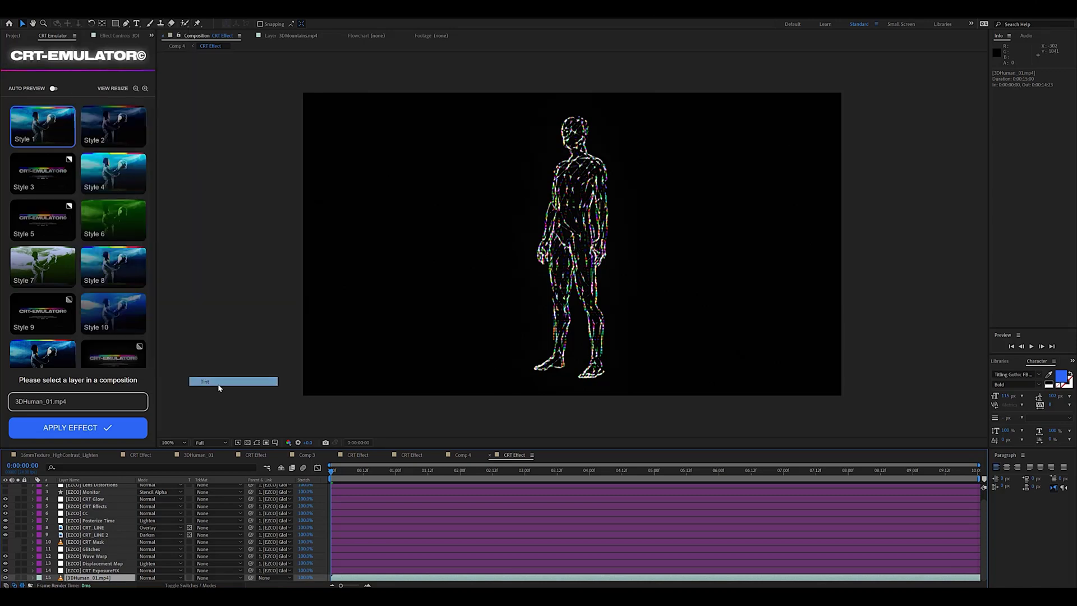
# Set the Tint effect's Map White To color to a light mint green, deepening the first pale shade.
pyautogui.click(90, 68)
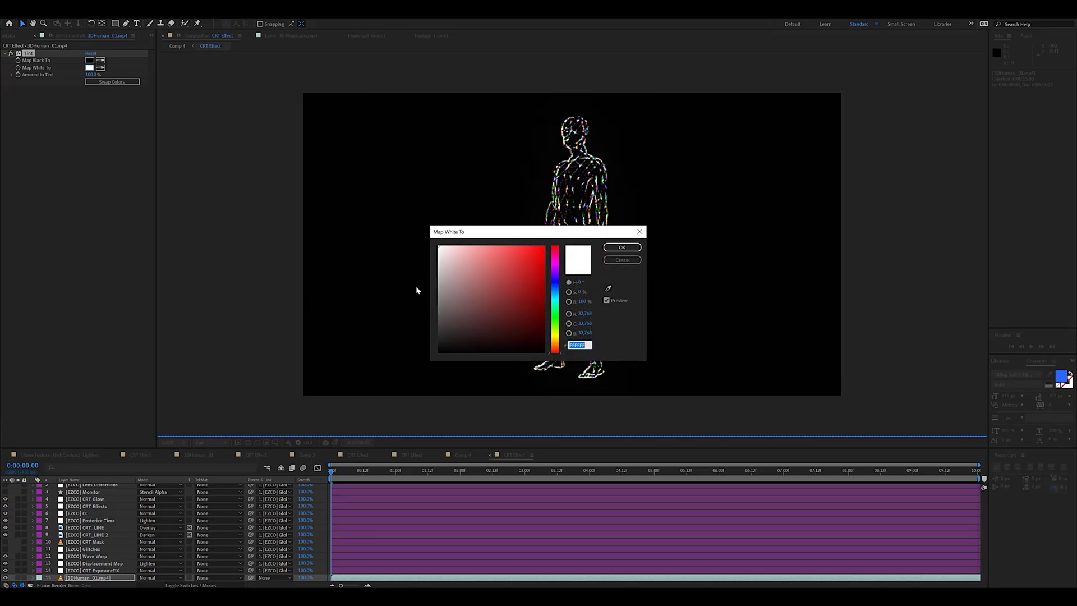
pyautogui.click(557, 304)
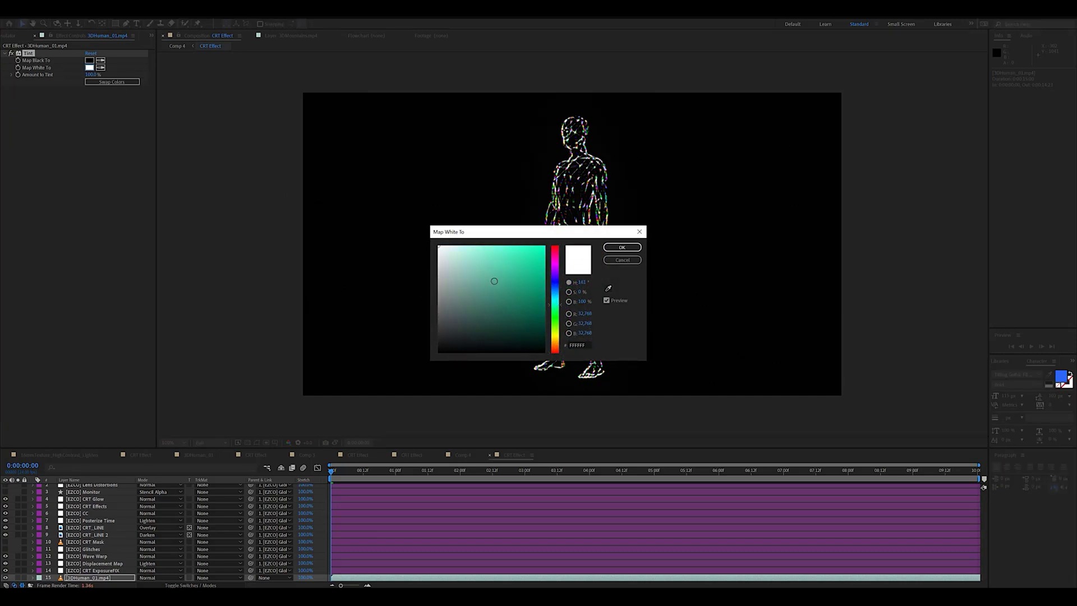
pyautogui.click(620, 248)
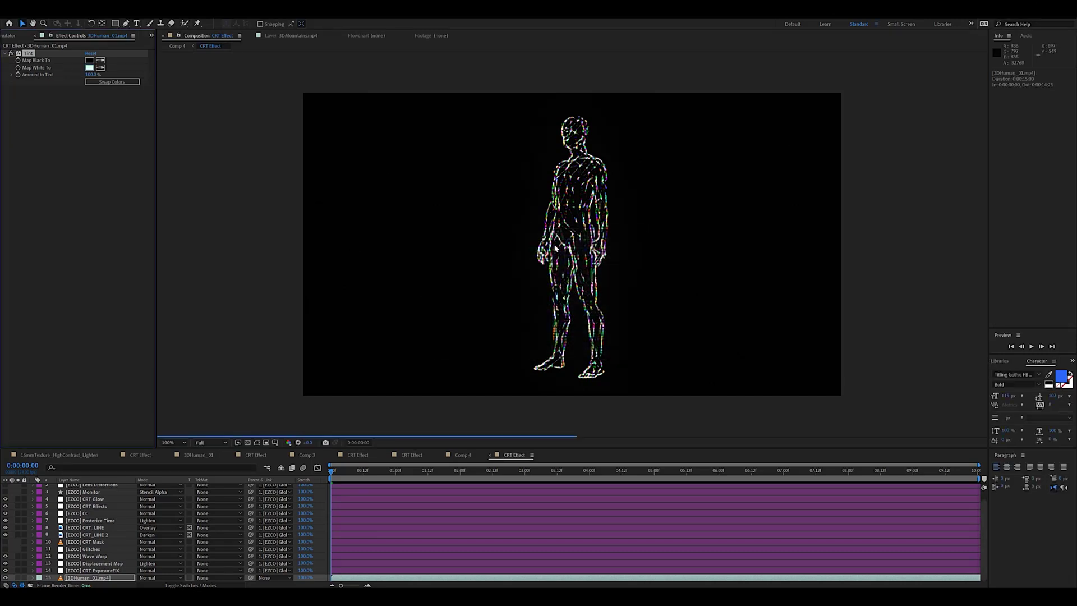
pyautogui.click(89, 67)
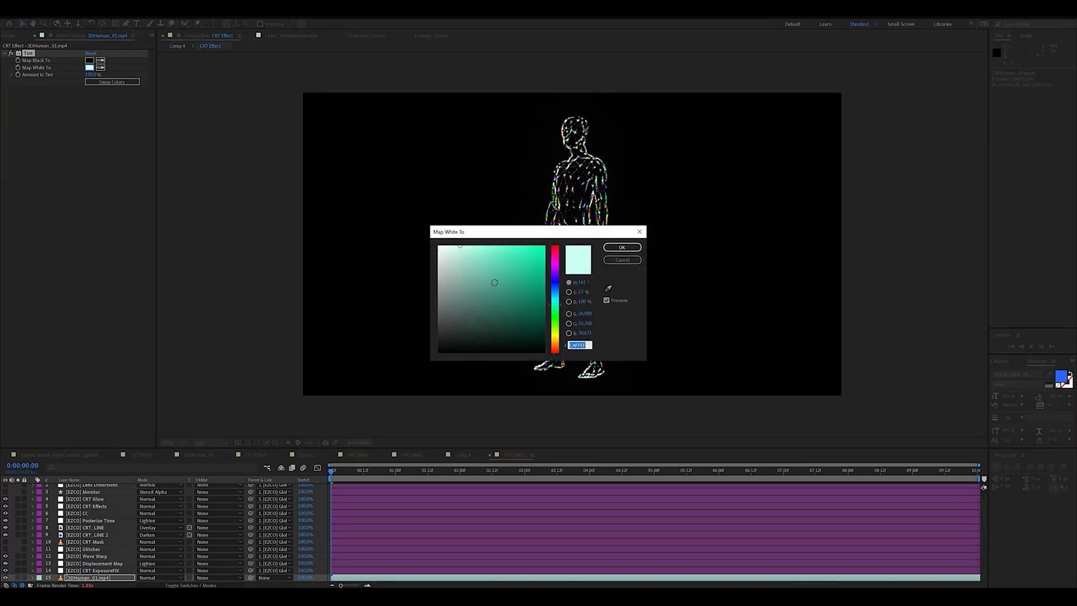
pyautogui.click(623, 247)
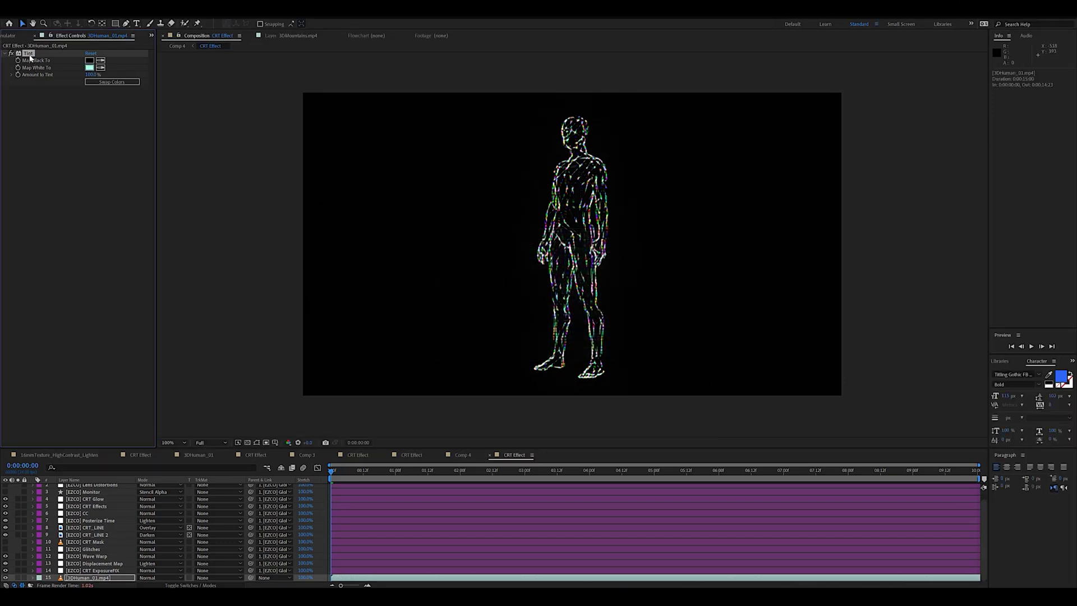
# Apply the stylizing Glow effect to the tinted 3DHuman_01.mp4 layer.
pyautogui.click(98, 578)
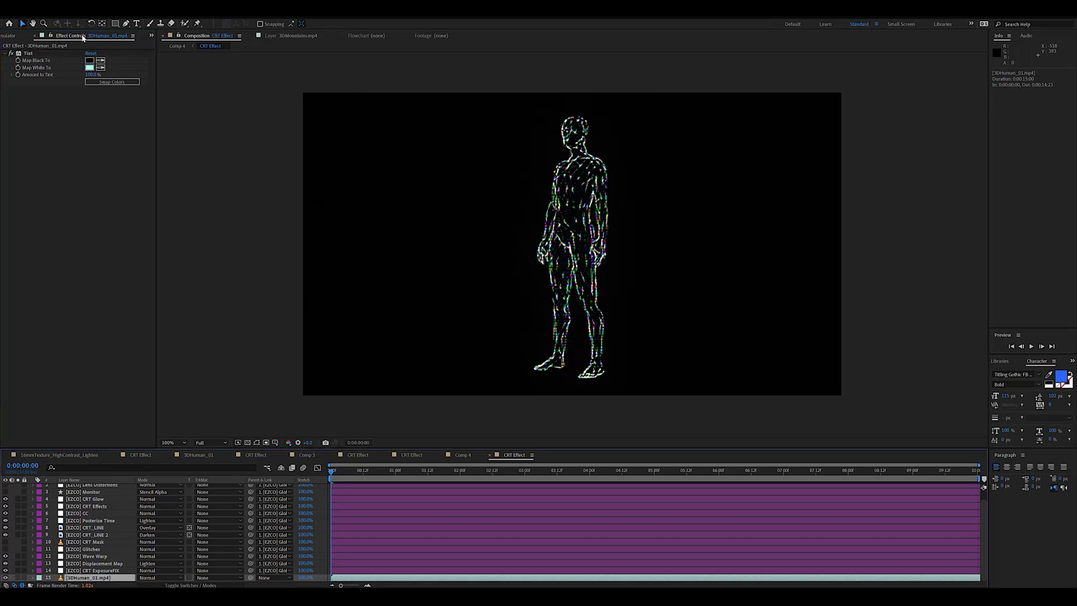
pyautogui.click(82, 14)
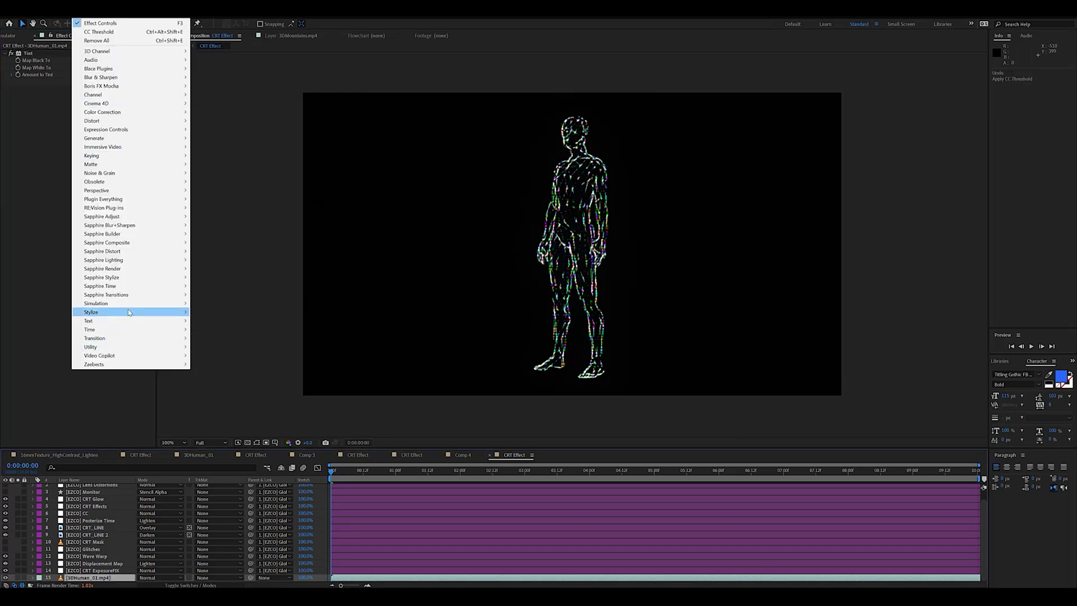
pyautogui.moveTo(129, 313)
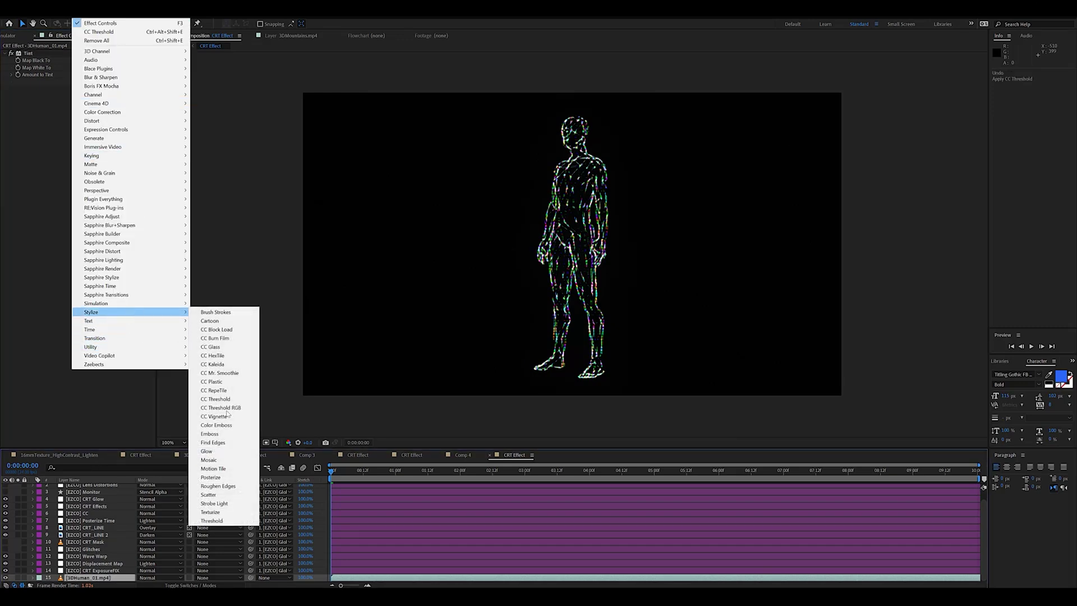
pyautogui.click(227, 452)
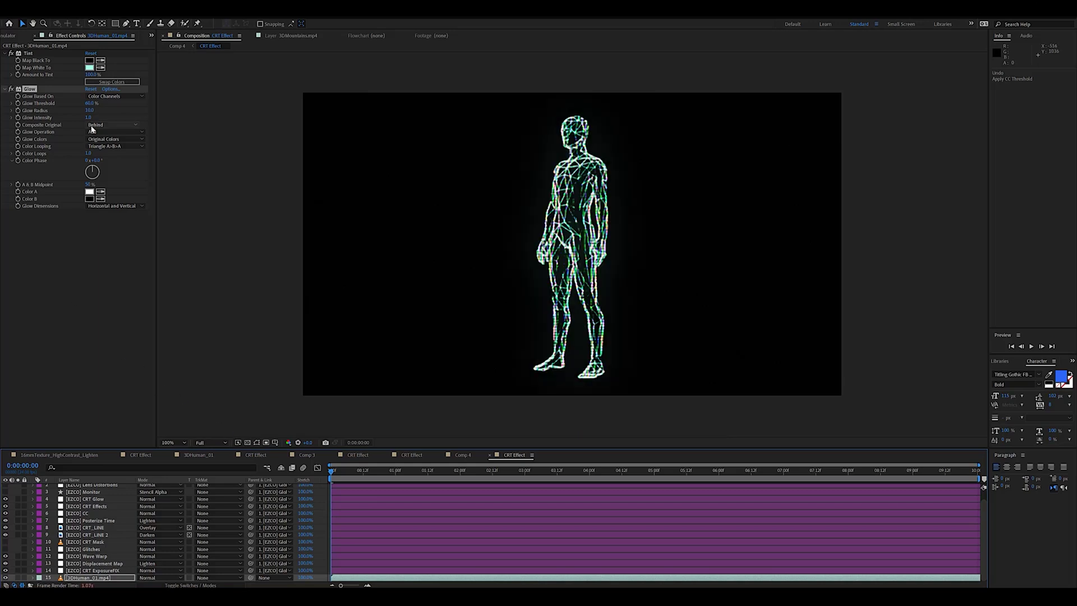
# Set the 3DHuman_01.mp4 layer's Glow radius to 44, intensity to 1.2 and threshold to about 67%.
pyautogui.moveTo(96, 110); pyautogui.dragTo(92, 110)
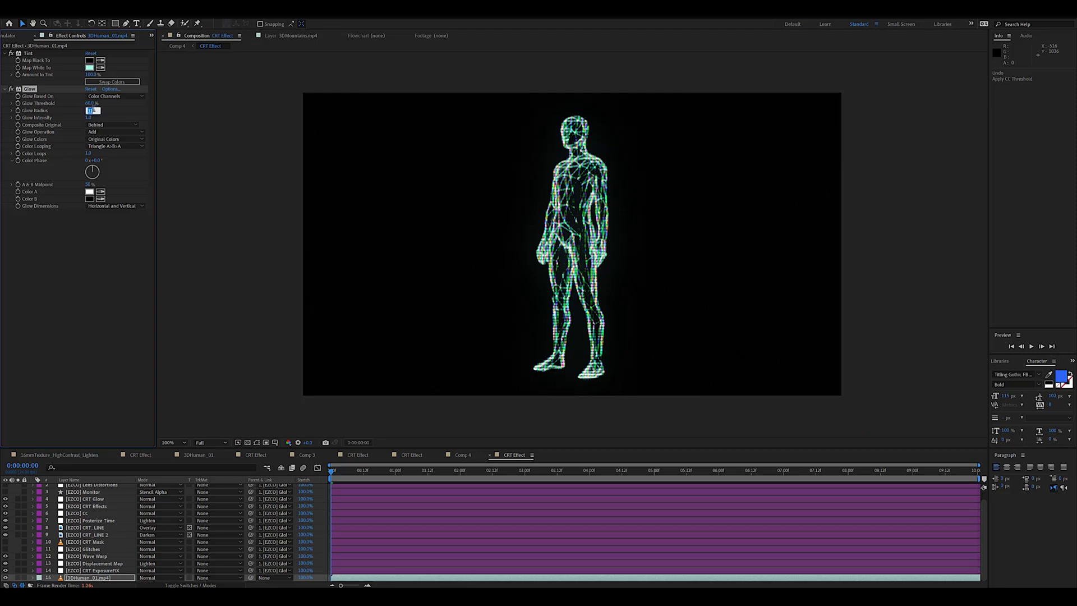
pyautogui.write('44')
pyautogui.moveTo(91, 104); pyautogui.dragTo(99, 103)
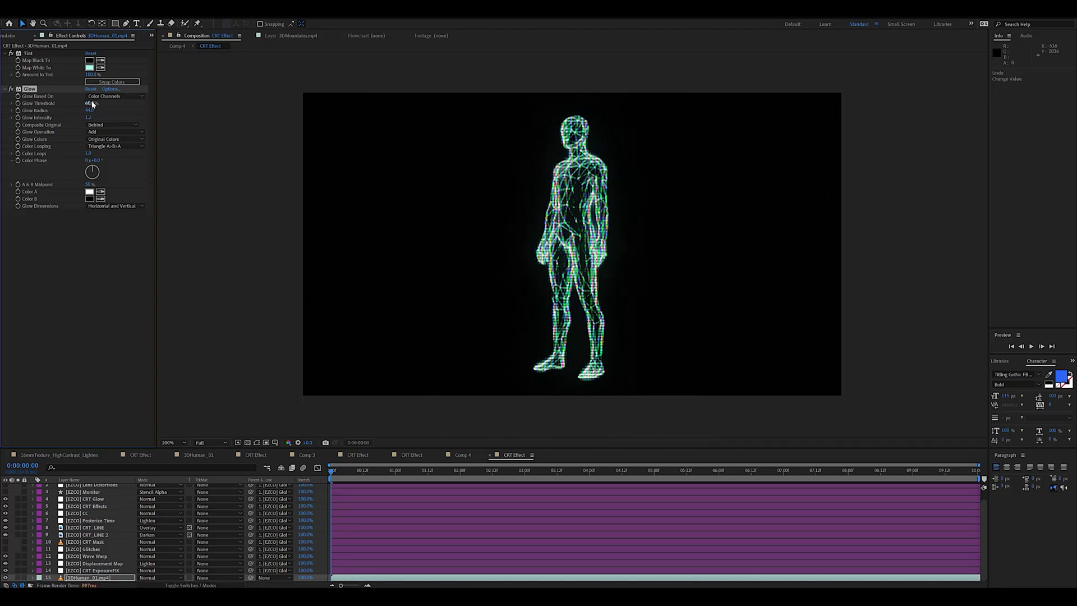
pyautogui.click(139, 310)
# Return to Comp 4 and add a new adjustment layer above the CRT Effect layer.
pyautogui.click(23, 37)
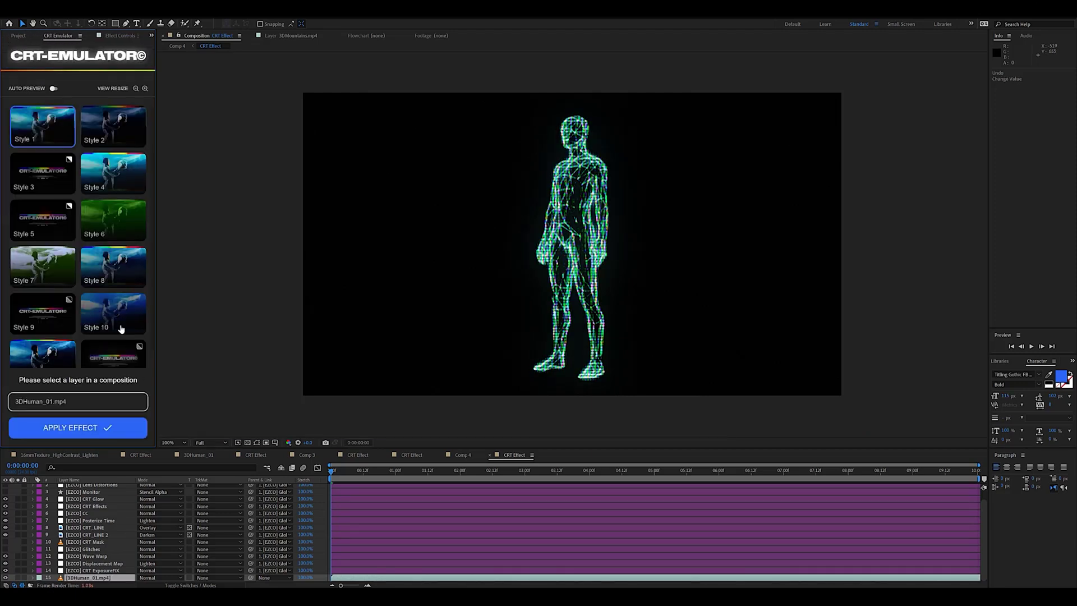
pyautogui.click(462, 455)
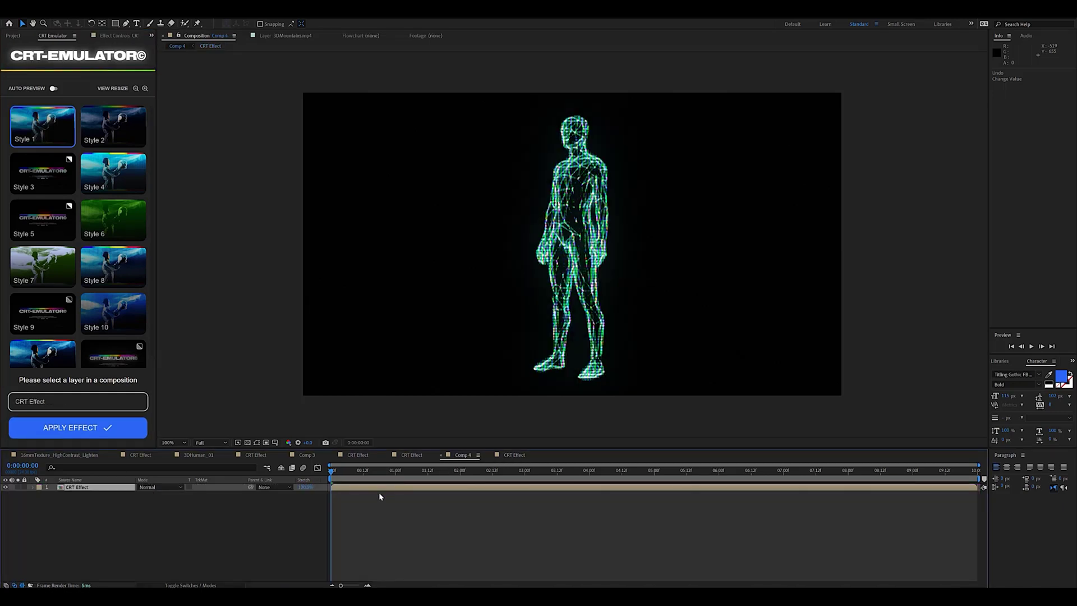
pyautogui.rightClick(123, 493)
pyautogui.moveTo(152, 412)
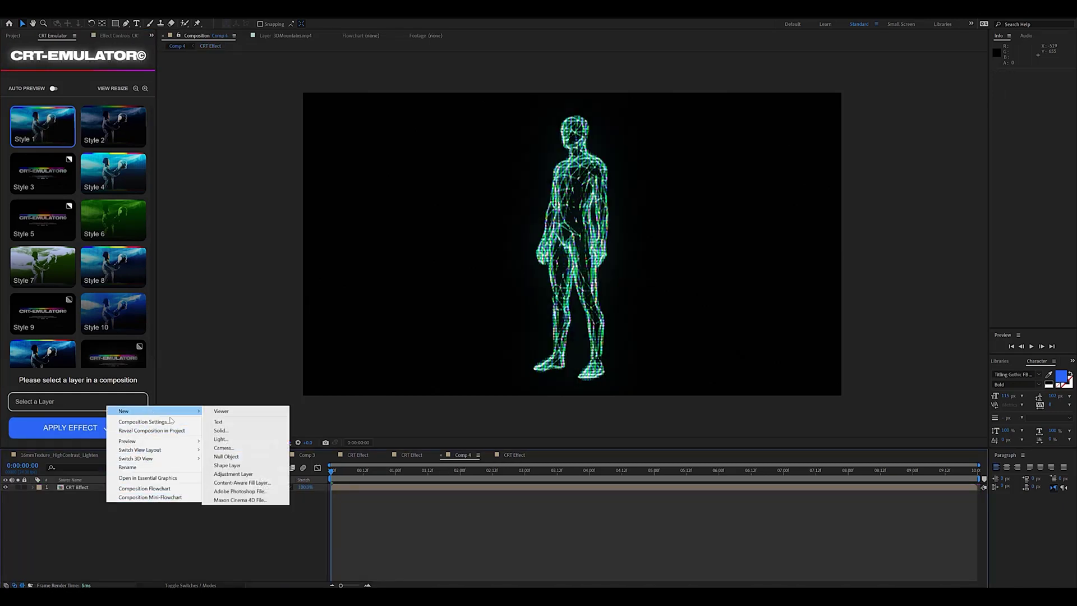
pyautogui.click(234, 474)
# Apply the Plugin Everything Deep Glow effect to the new adjustment layer and display its settings.
pyautogui.click(82, 18)
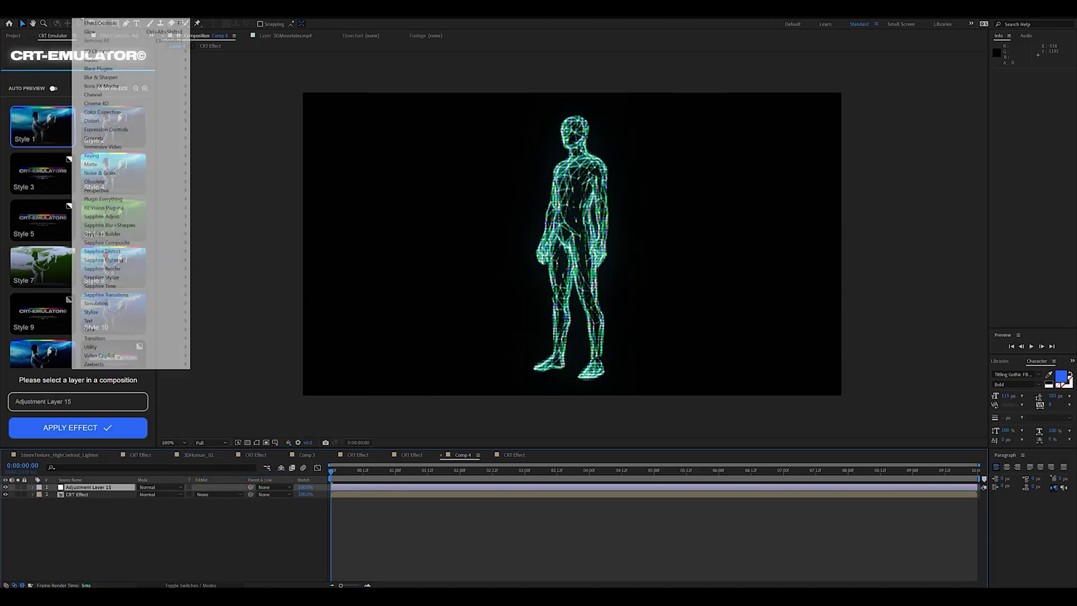
pyautogui.moveTo(146, 200)
pyautogui.click(224, 201)
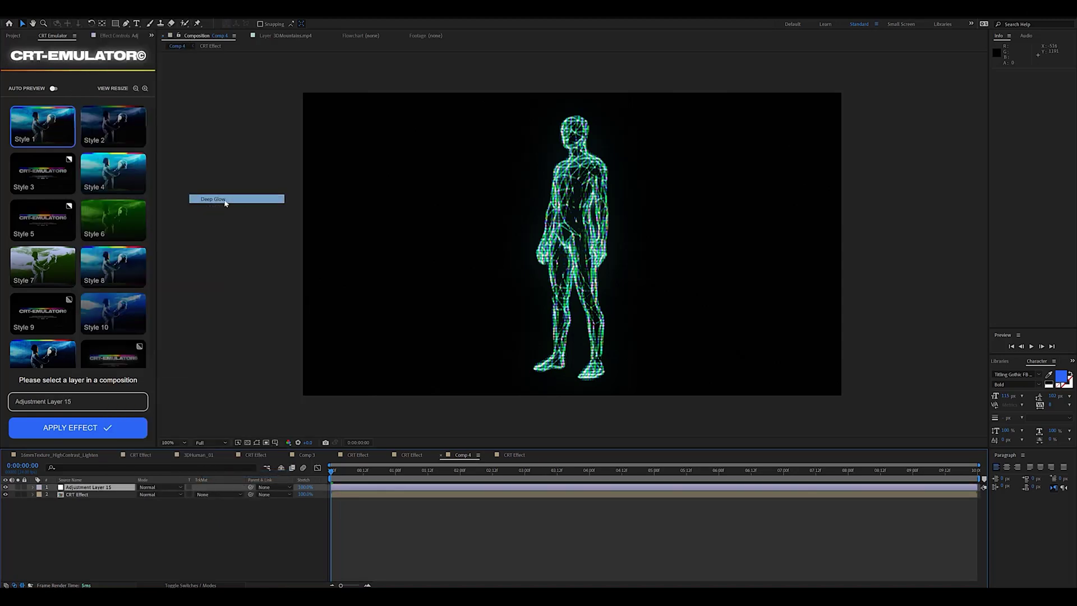
pyautogui.click(109, 35)
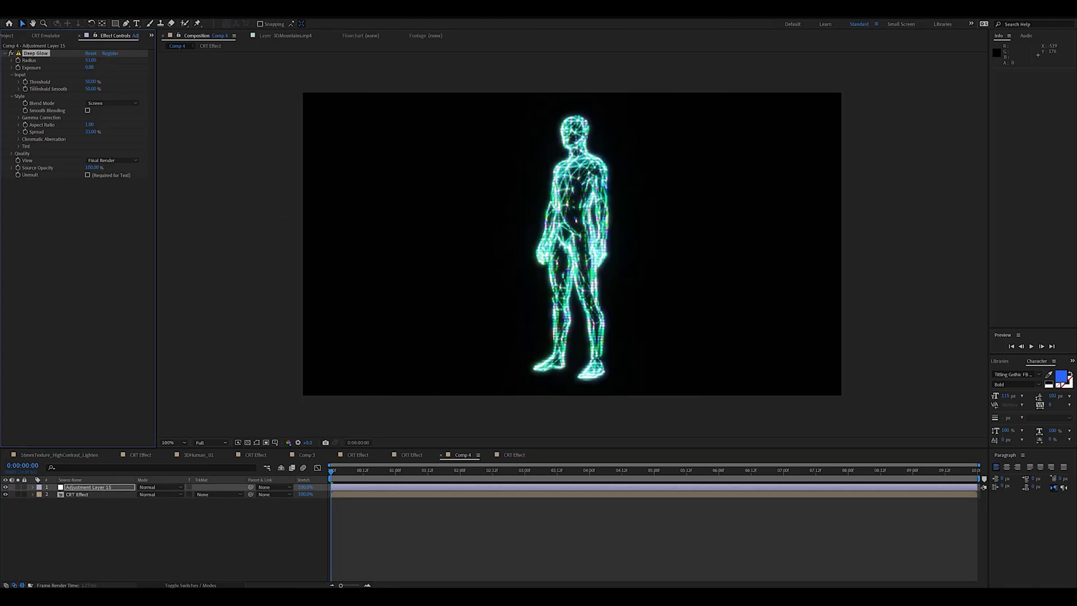
# Set the Deep Glow radius to 96, lower its exposure, and enable Smooth Blending.
pyautogui.moveTo(34, 87); pyautogui.dragTo(43, 86)
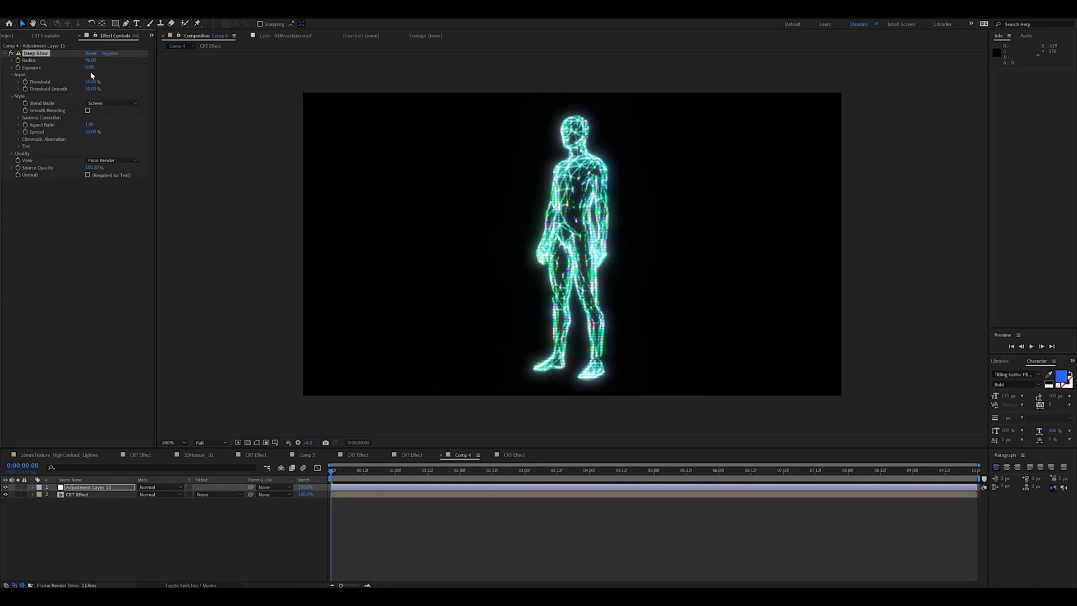
pyautogui.moveTo(74, 73); pyautogui.dragTo(80, 75)
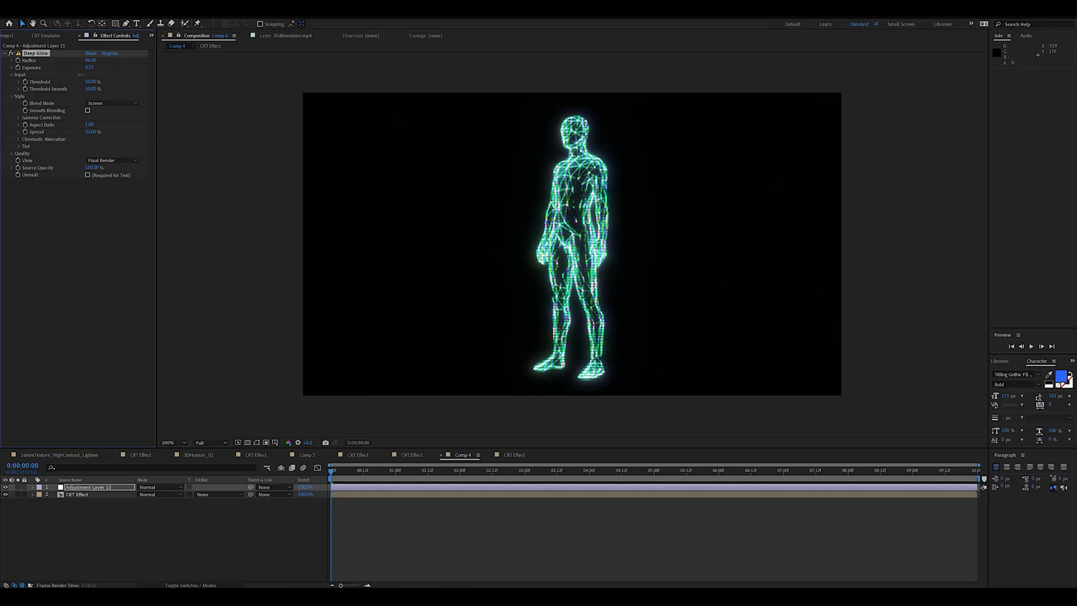
pyautogui.click(88, 111)
# Add a second adjustment layer to Comp 4 and apply the Quick Chromatic Aberration 2 effect to it.
pyautogui.click(64, 14)
pyautogui.moveTo(79, 27)
pyautogui.click(224, 77)
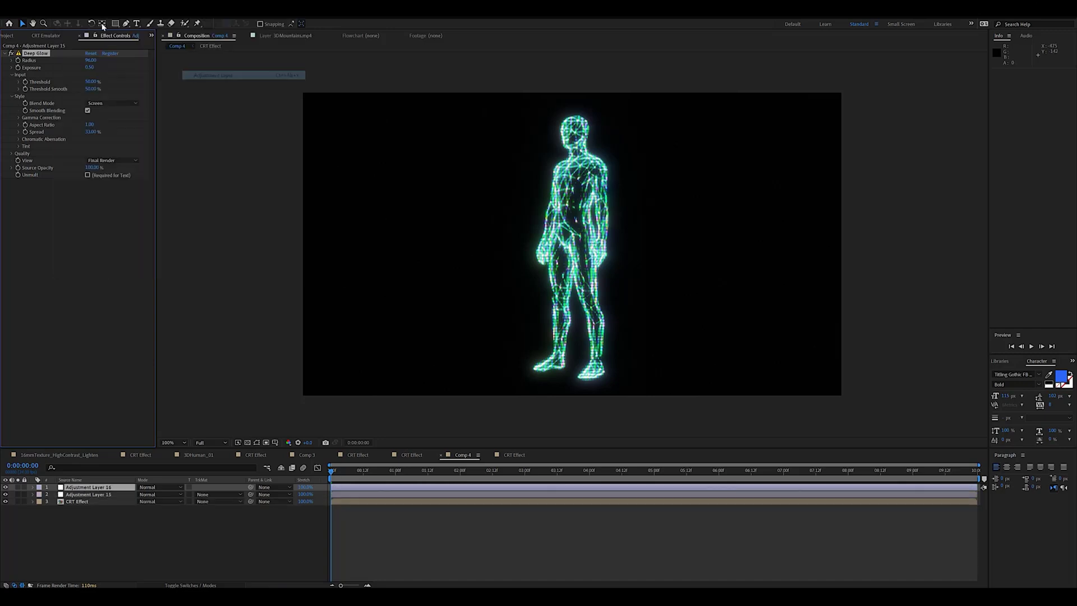
pyautogui.click(85, 14)
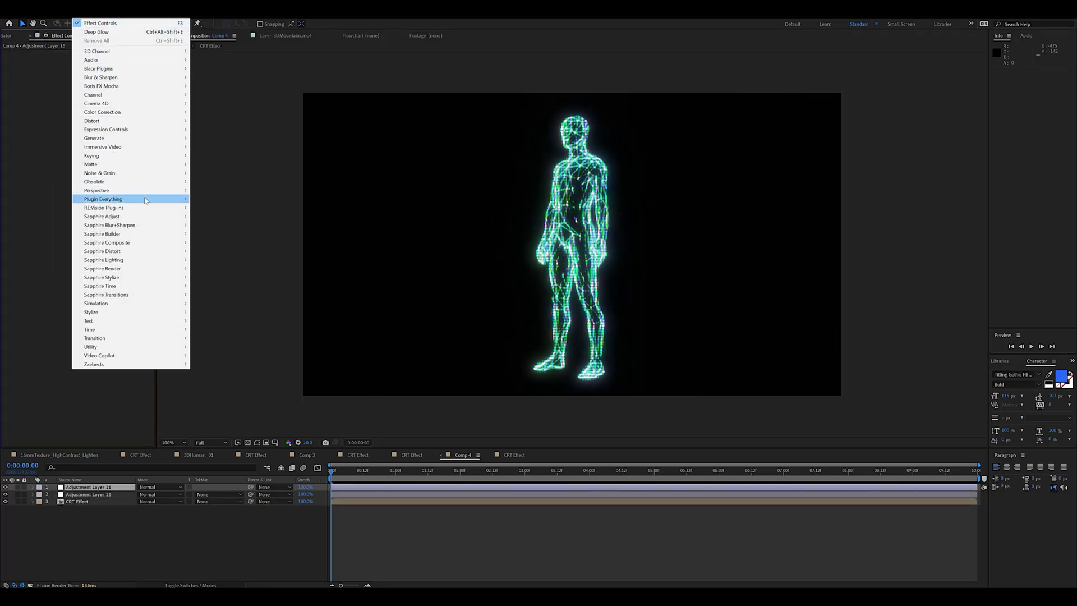
pyautogui.moveTo(149, 200)
pyautogui.click(230, 208)
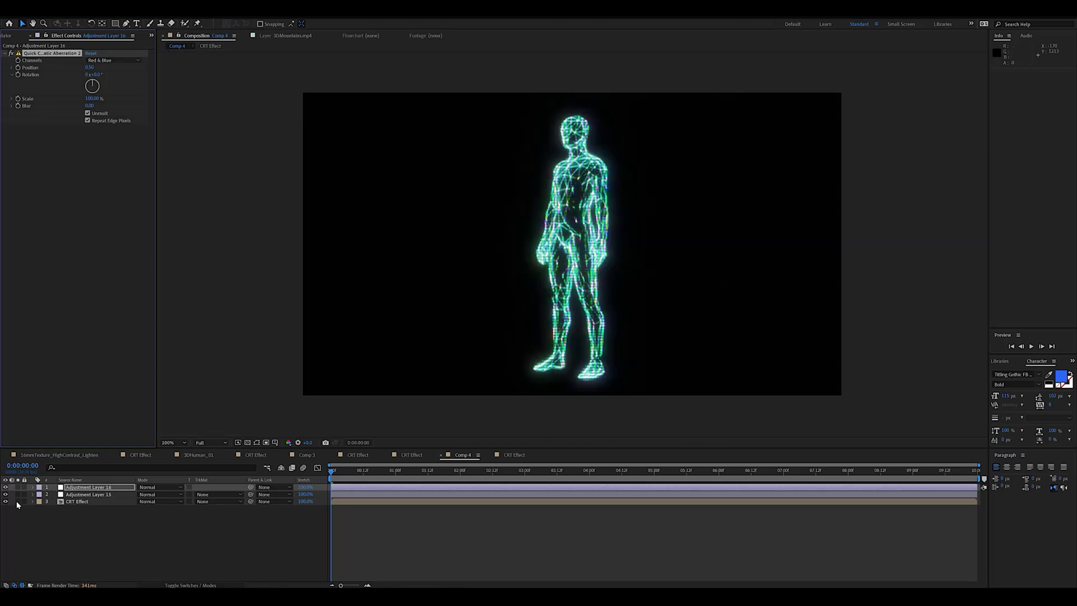
# Check the chromatic aberration in a playback of Comp 4, and reopen the CRT Effect precomposition to inspect its layers.
pyautogui.moveTo(6, 487); pyautogui.dragTo(8, 479)
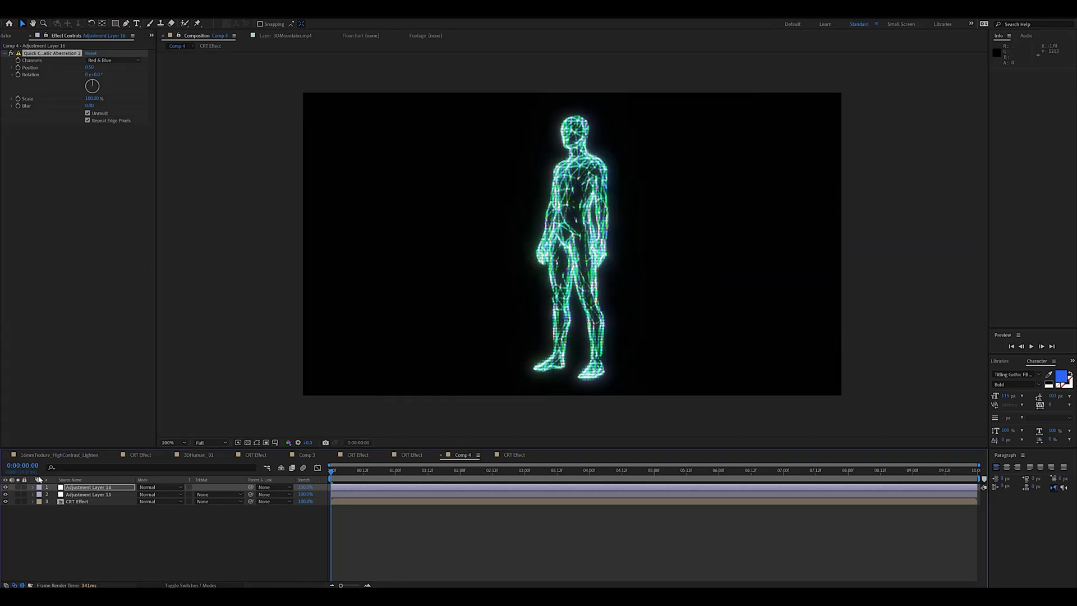
pyautogui.press('space')
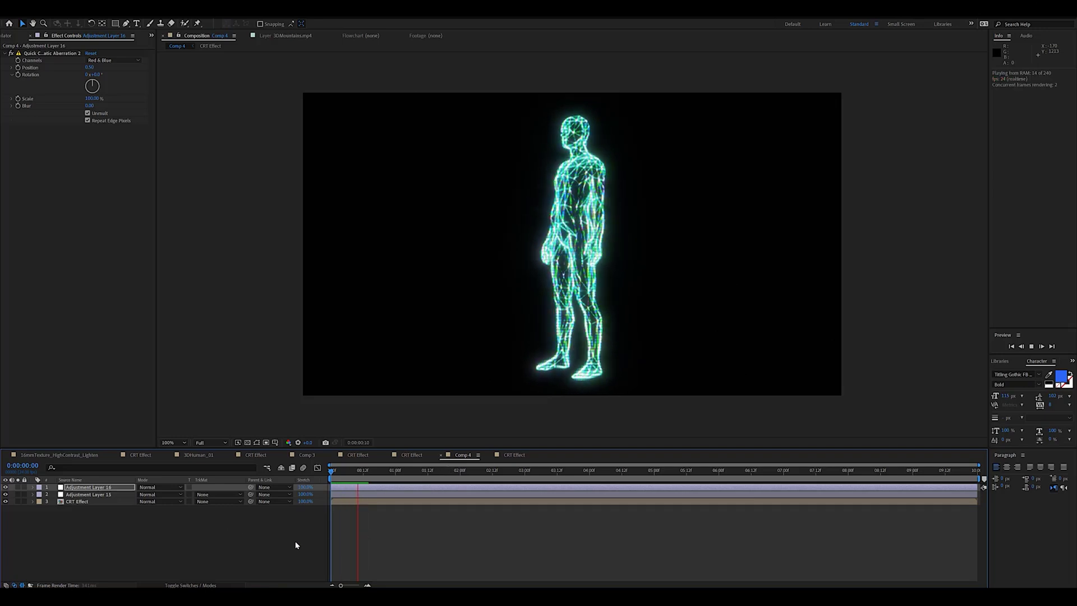
pyautogui.doubleClick(90, 501)
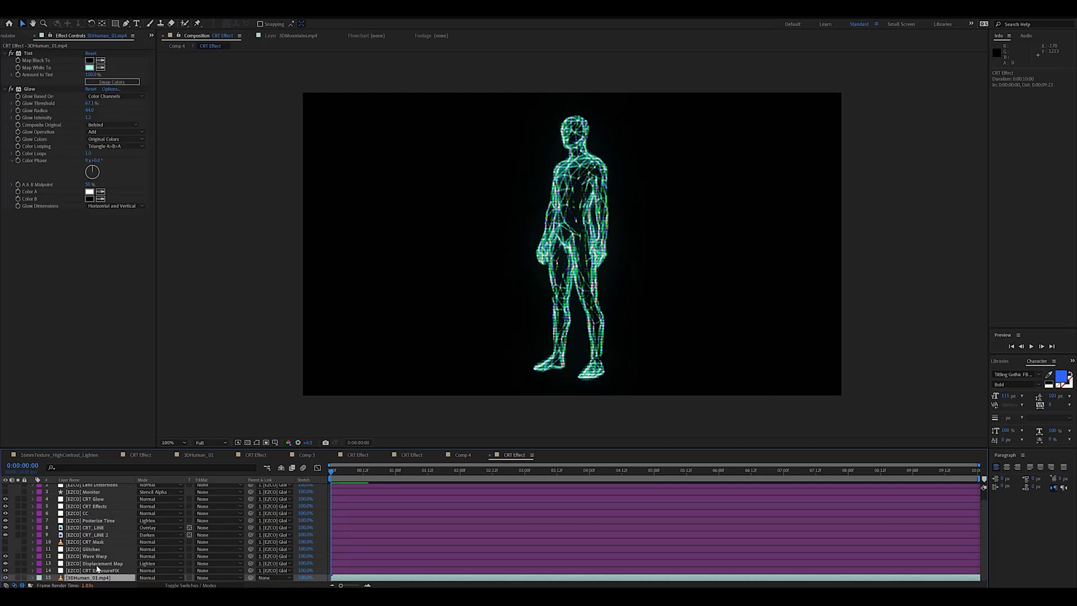
pyautogui.click(97, 569)
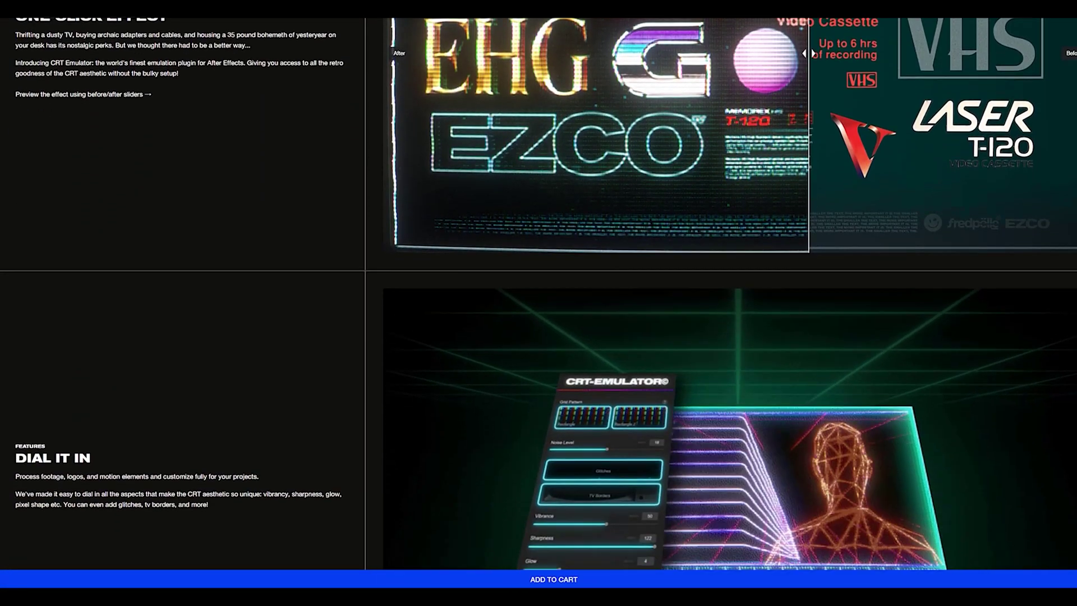
pyautogui.scroll(-7, 538, 291)
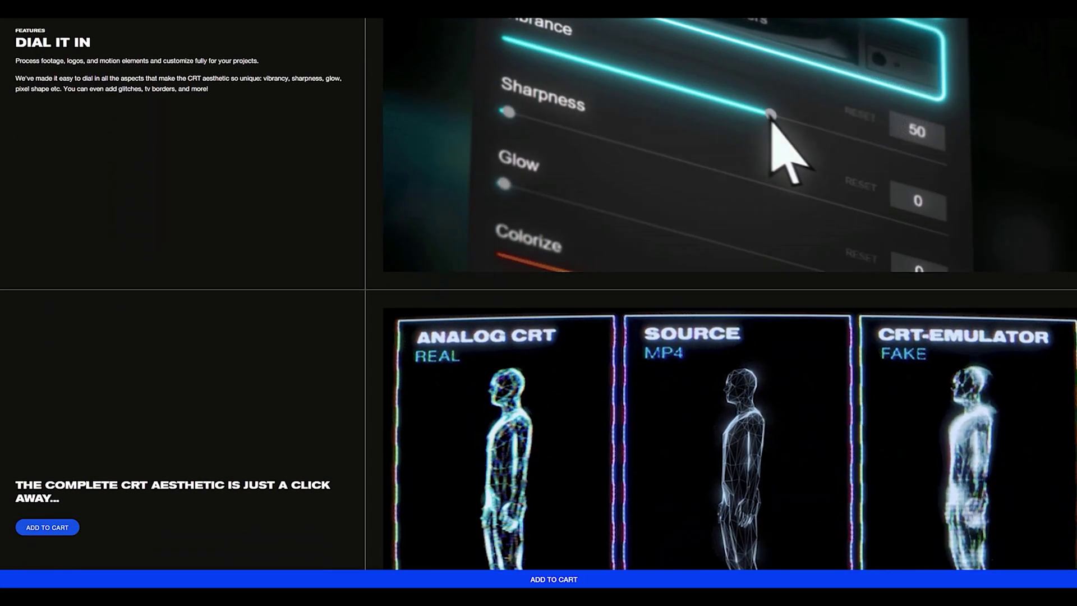